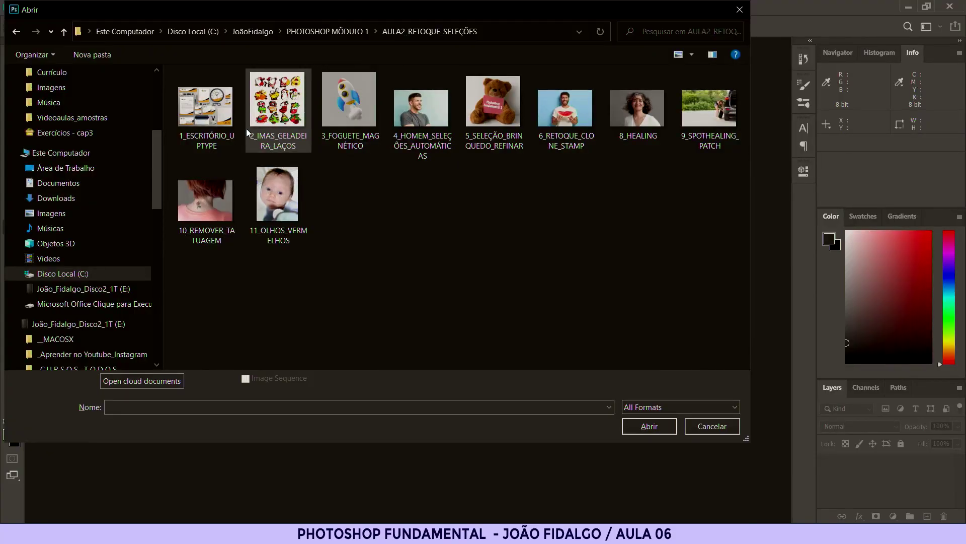
Open 1_ESCRITÓRIO_UPTYPE.jpg from the AULA2_RETOQUE_SELEÇÕES folder.
left_click(207, 117)
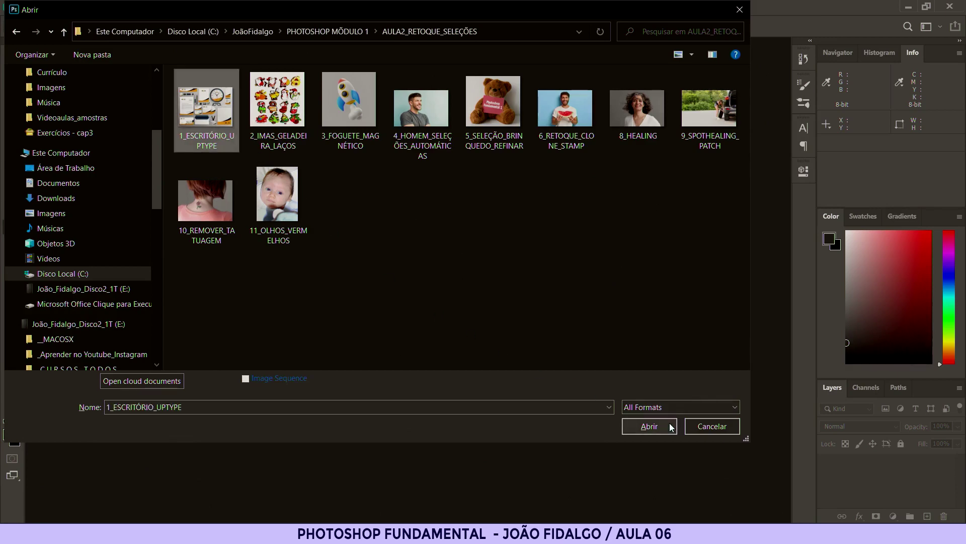
left_click(649, 426)
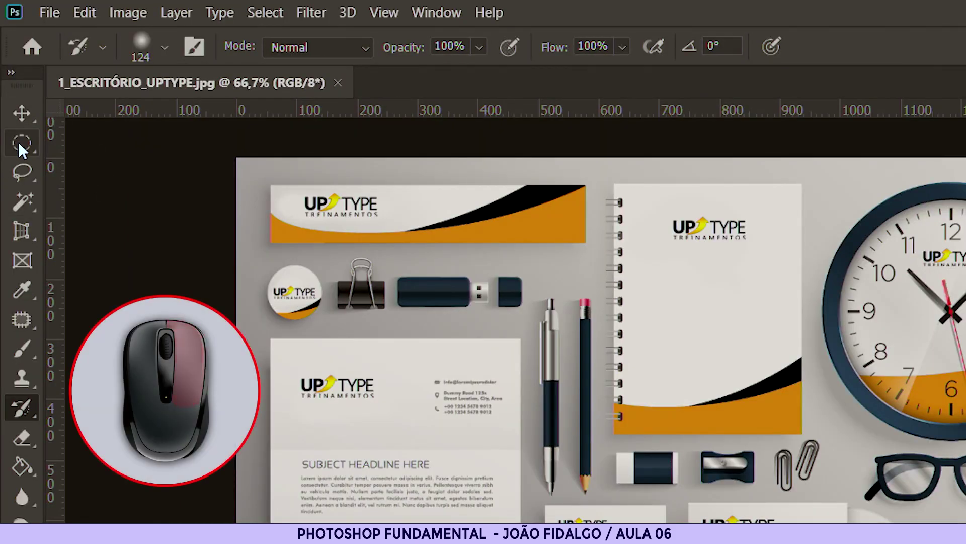
Switch the marquee tool to the Rectangular Marquee Tool.
right_click(19, 141)
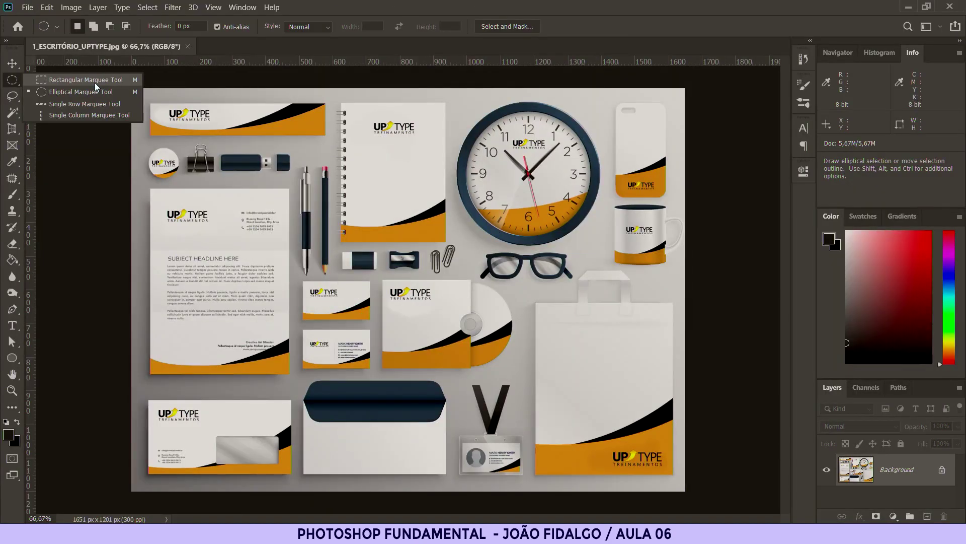
left_click(95, 83)
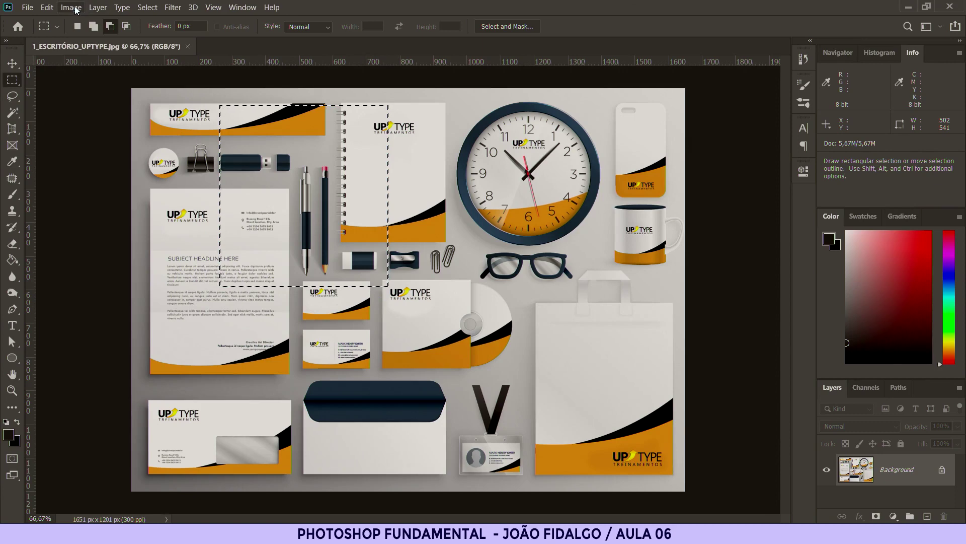
Try a magenta-red Color Balance shift on the selection, cancel it, then deselect.
left_click(72, 7)
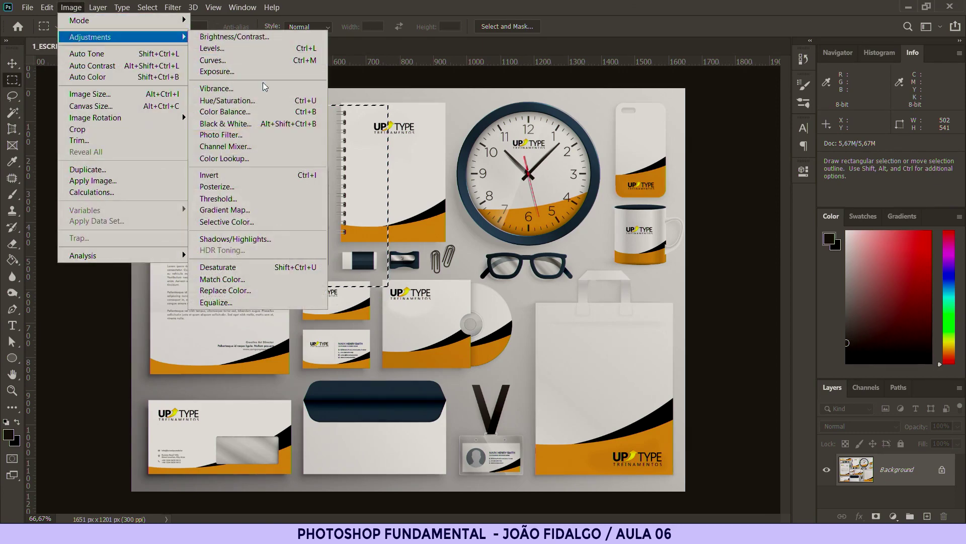
left_click(282, 111)
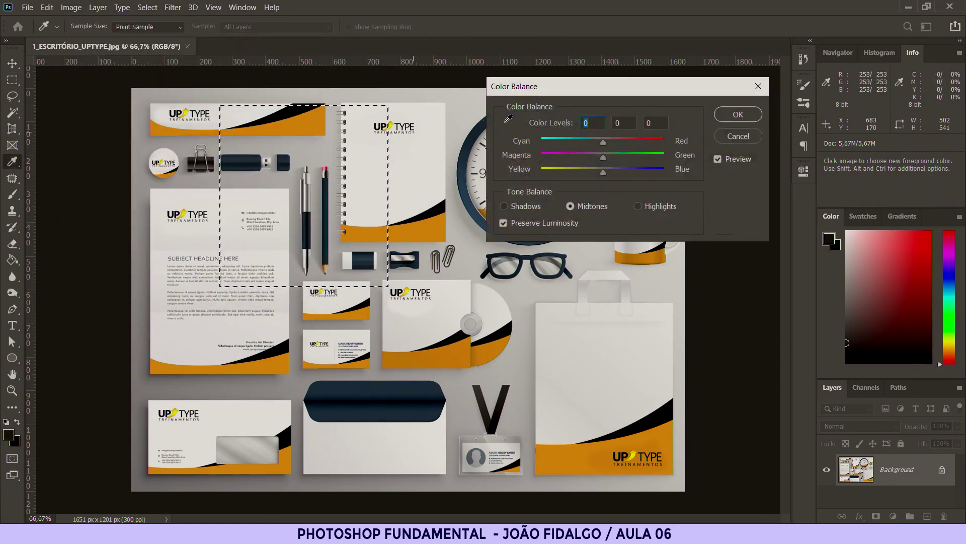
left_click_drag(583, 89, 526, 138)
mouse_move(541, 206)
left_mouse_down()
mouse_move(605, 211)
mouse_move(483, 207)
left_mouse_up()
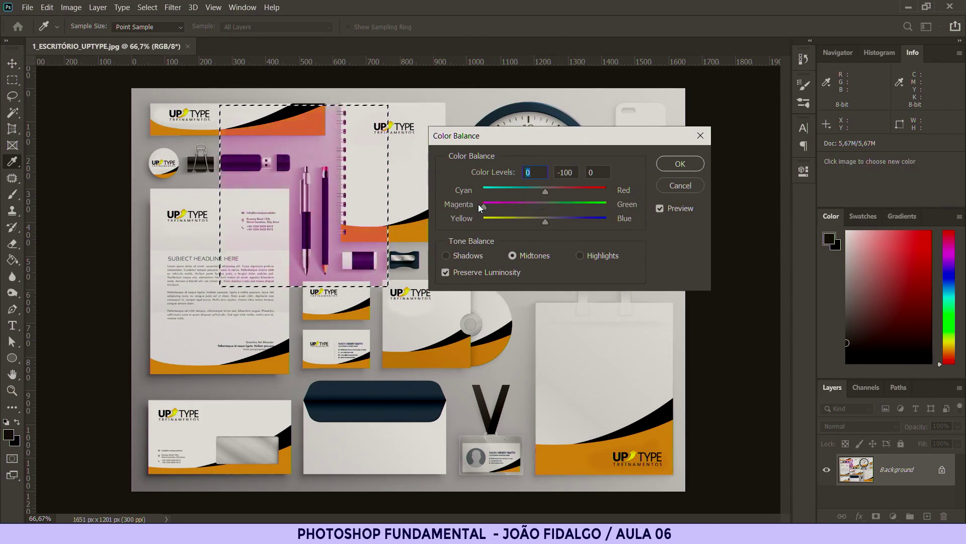
left_click_drag(551, 190, 612, 200)
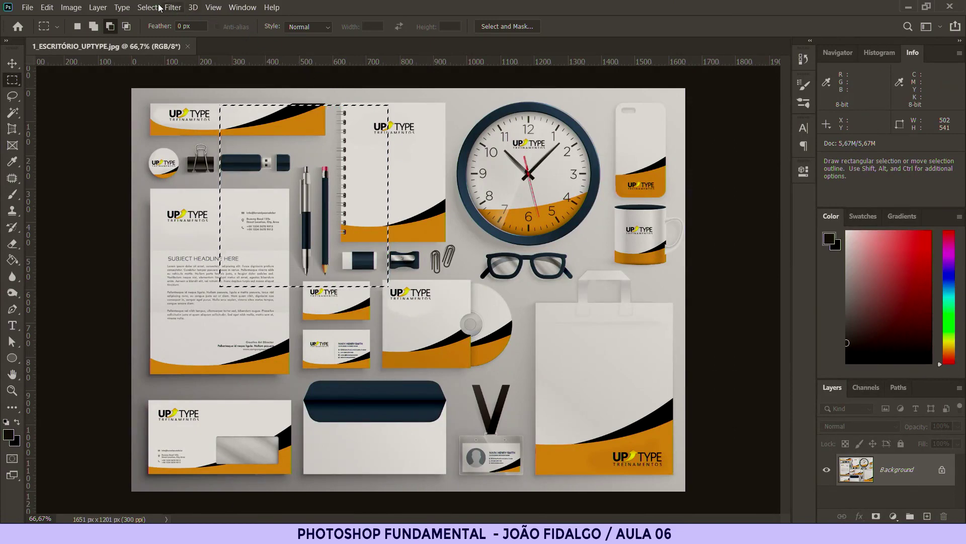
left_click(140, 12)
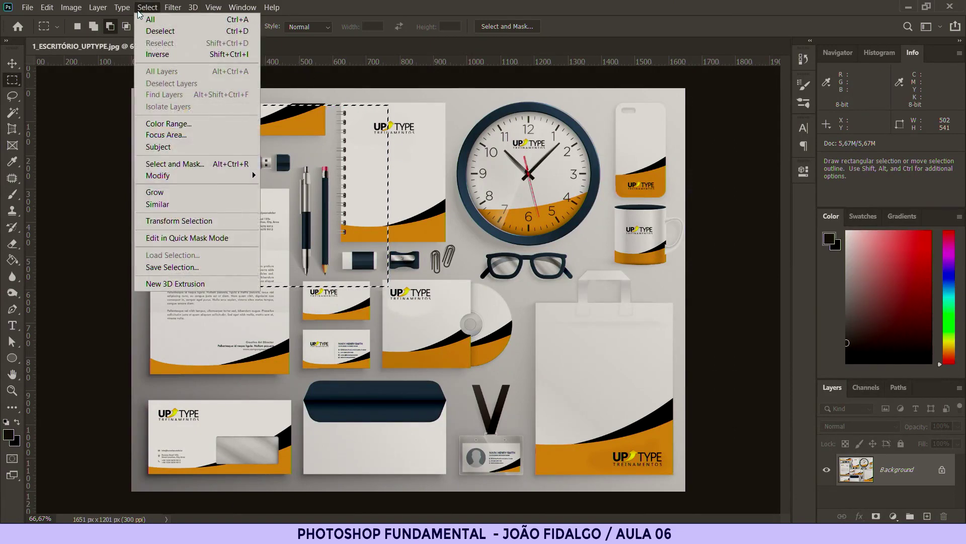
left_click(199, 33)
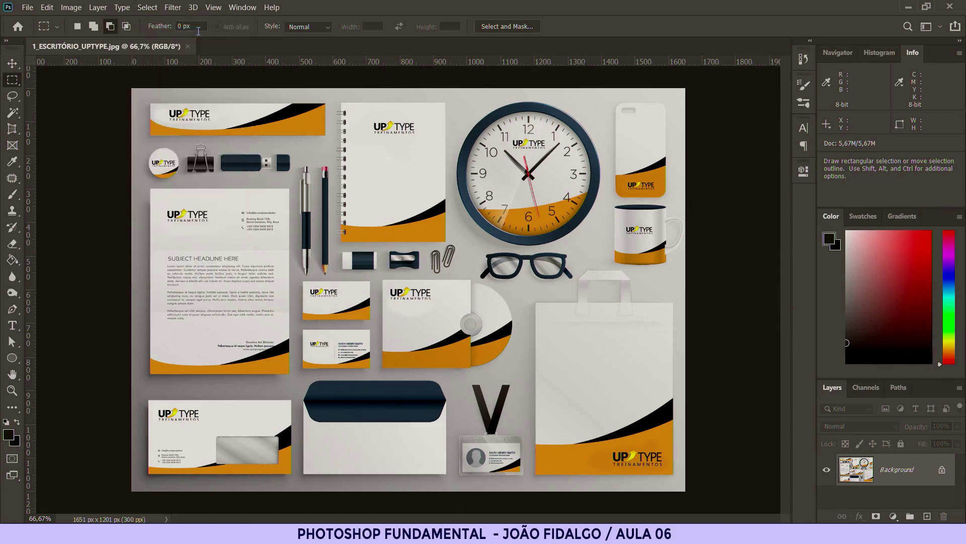
Keep the Rectangular Marquee Tool and set its mode to New selection.
right_click(14, 82)
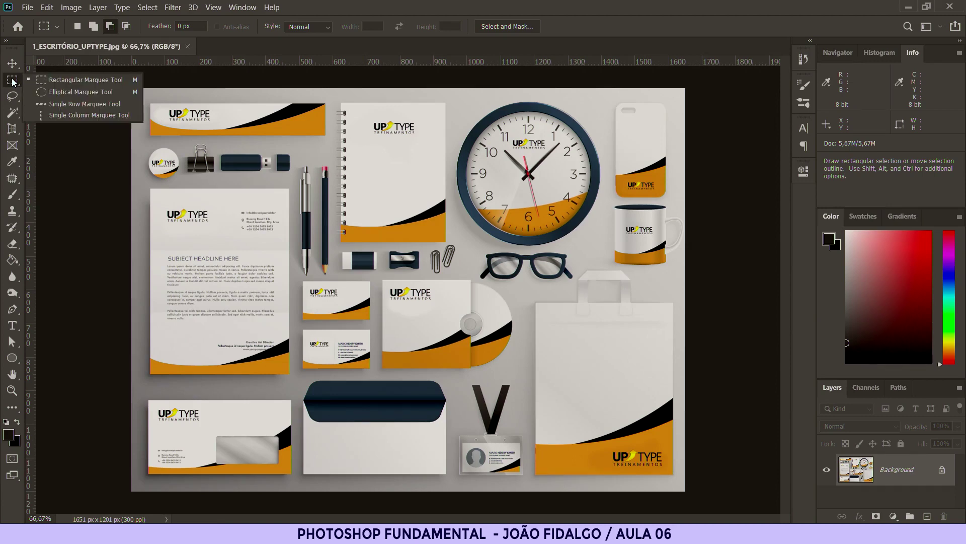
left_click(69, 82)
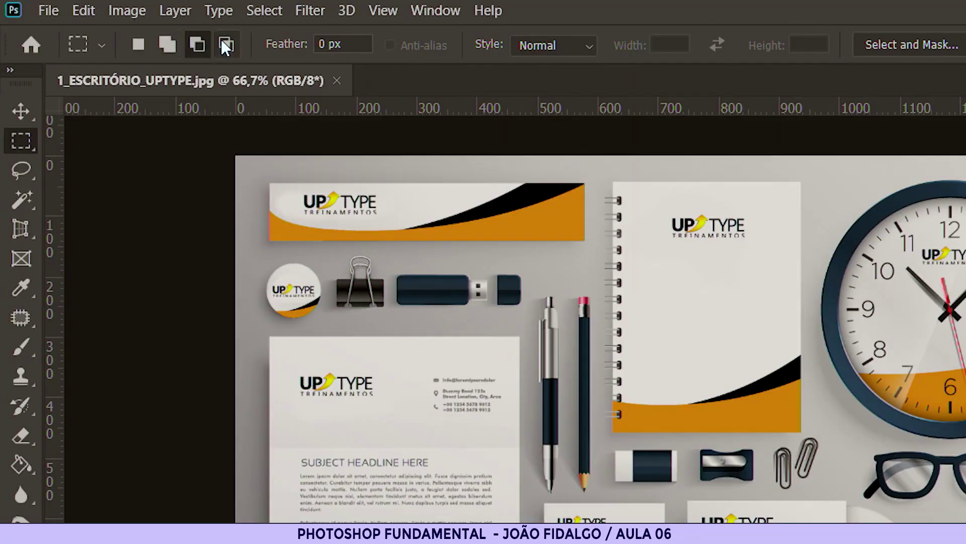
left_click(141, 45)
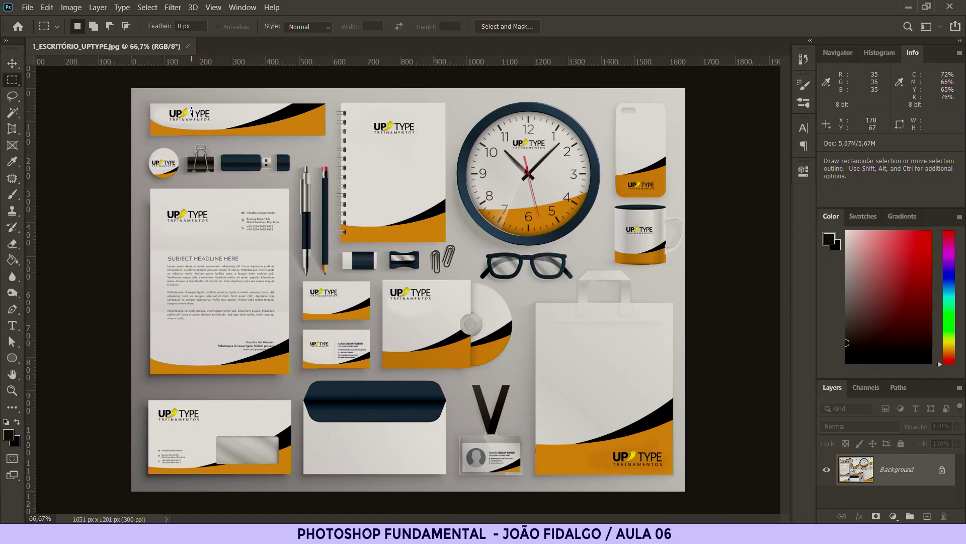
Draw trial rectangles, finishing with one around the pens and notebook edge, zooming to check.
left_click_drag(192, 111, 361, 187)
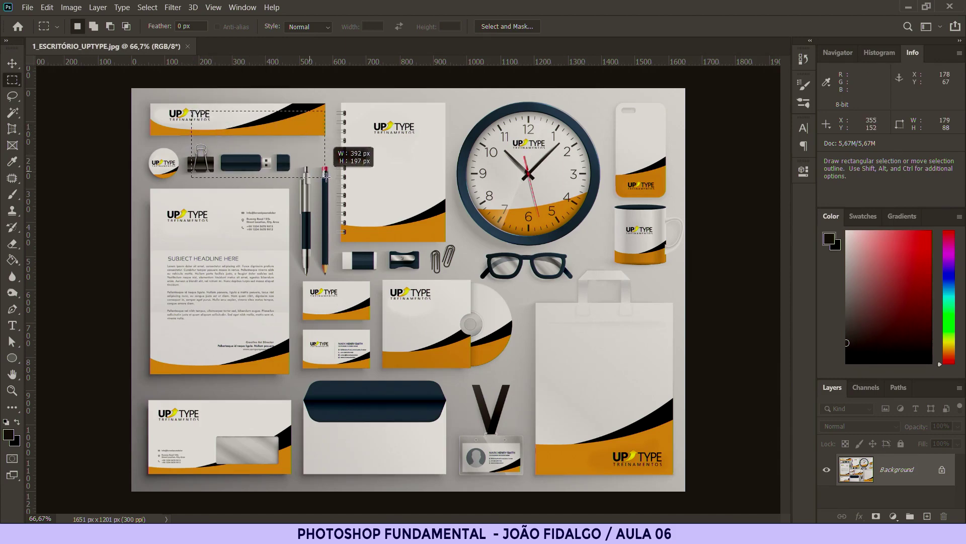
left_click_drag(362, 187, 385, 185)
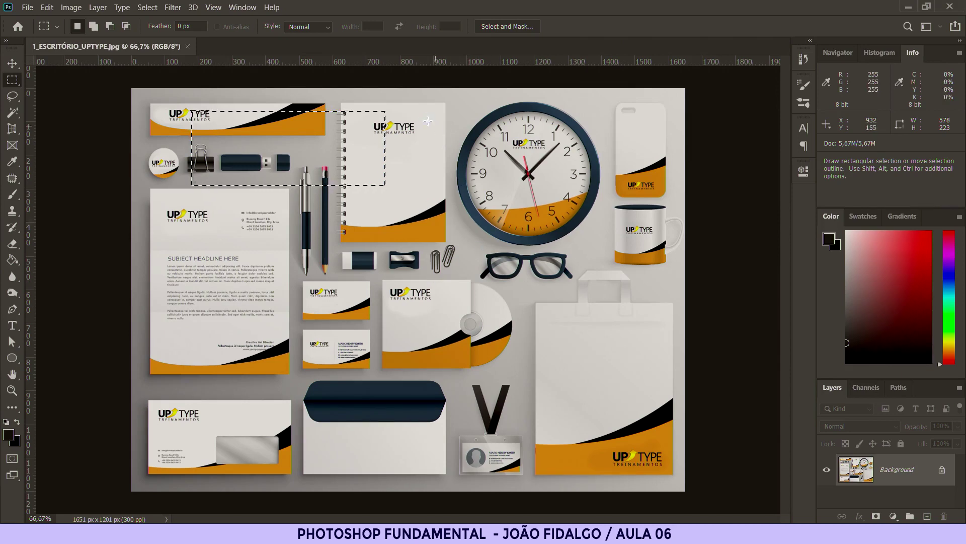
left_click_drag(411, 112, 541, 274)
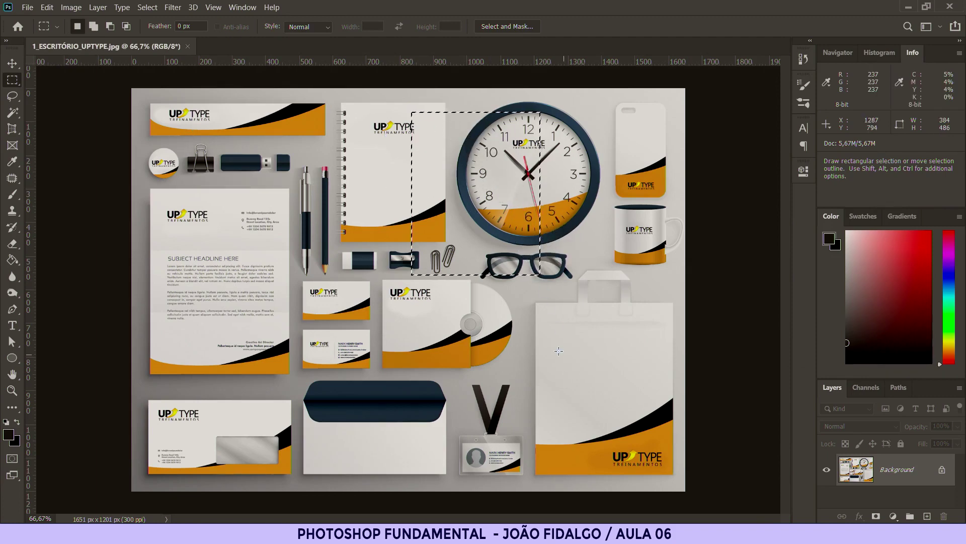
left_click_drag(229, 113, 386, 264)
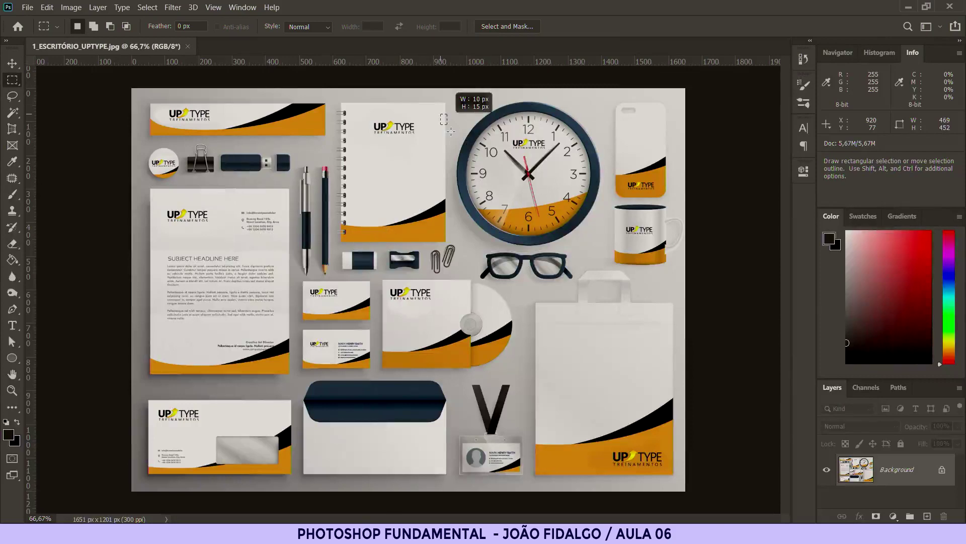
left_click_drag(240, 122, 384, 260)
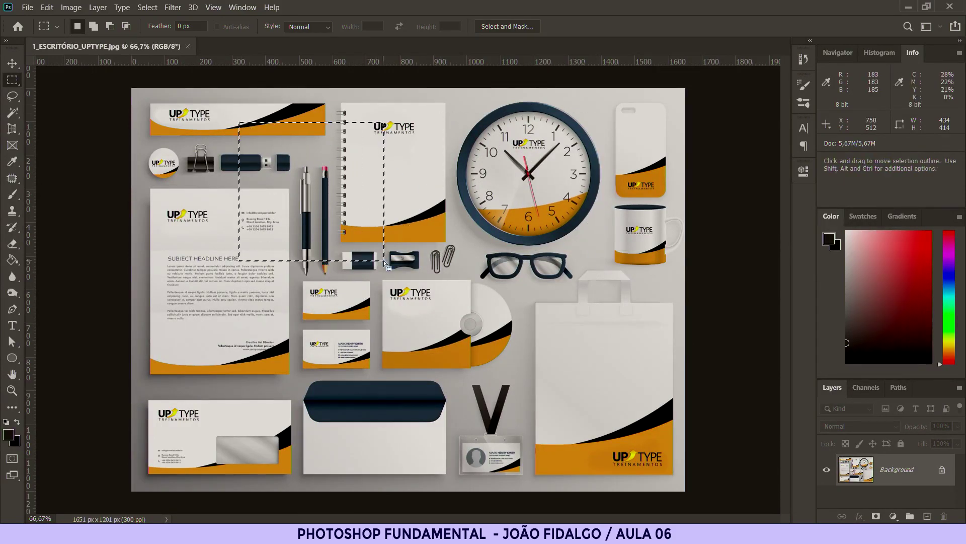
key("ctrl+1")
key("ctrl+minus")
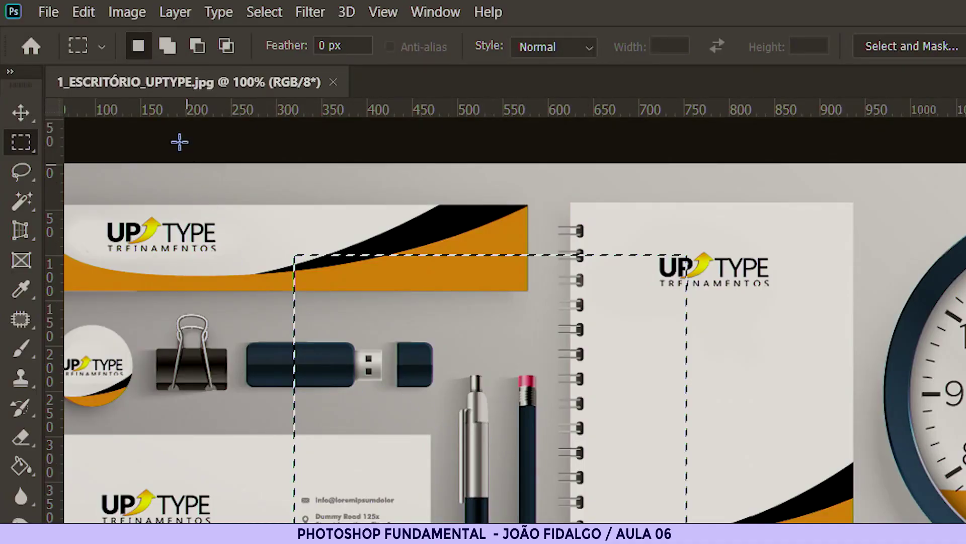
Add two rectangles over the sharpener and notebook to the selection.
left_click(167, 50)
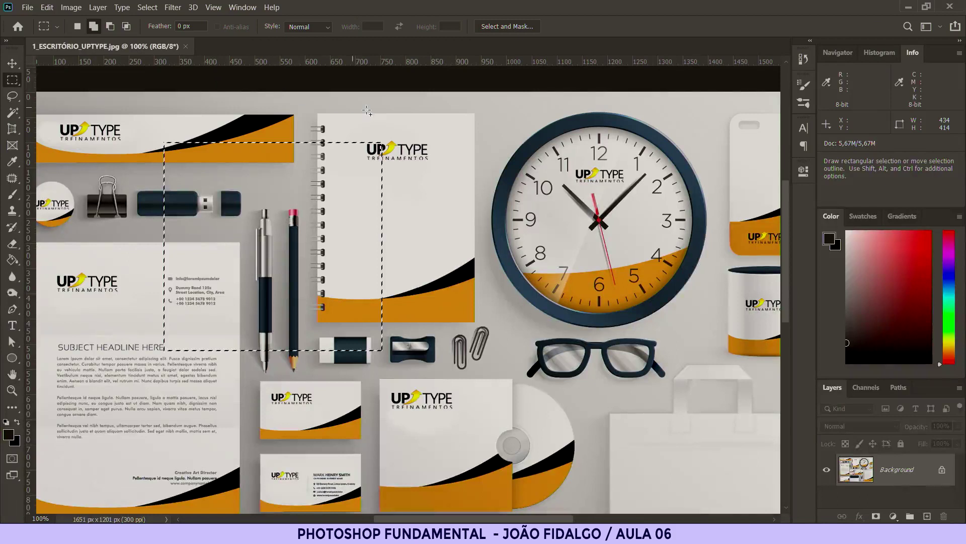
mouse_move(400, 119)
left_mouse_down()
mouse_move(434, 149)
mouse_move(440, 257)
mouse_move(478, 332)
left_mouse_up()
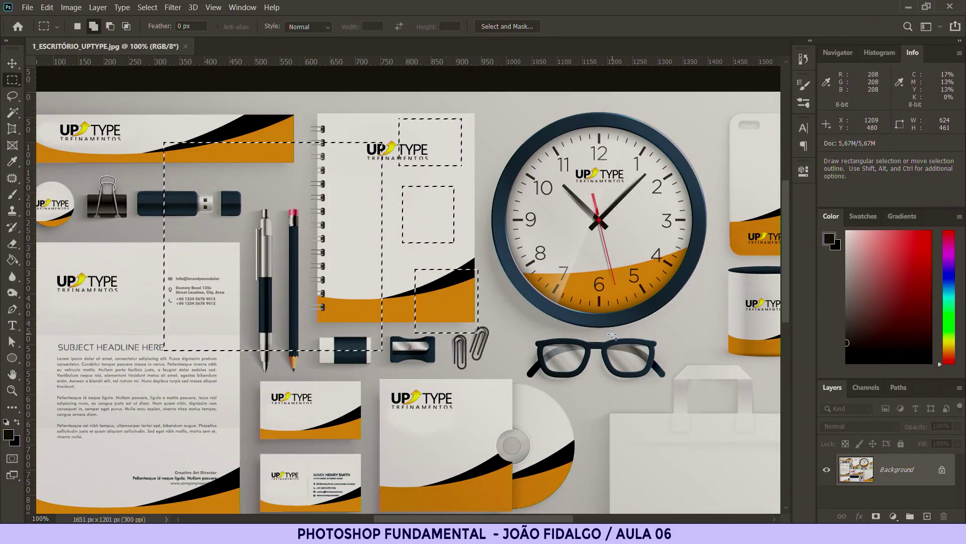
left_click_drag(347, 130, 440, 286)
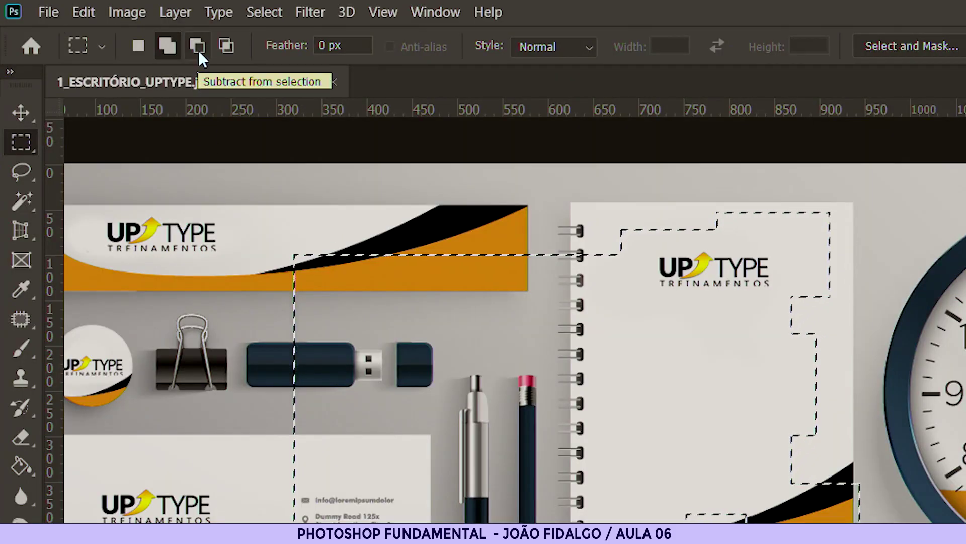
Subtract rectangles to cut notches above, right of, and left of the notebook selection.
left_click(198, 50)
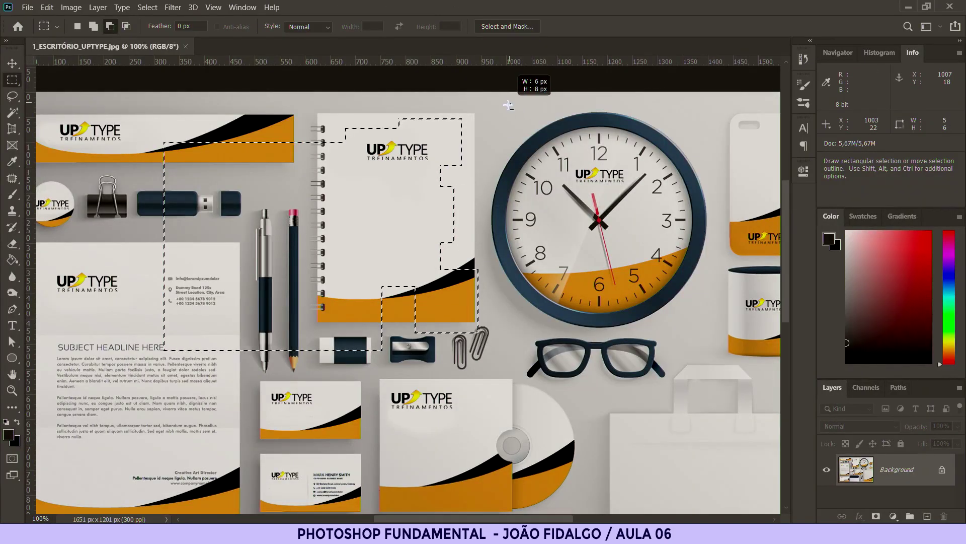
mouse_move(510, 101)
left_mouse_down()
mouse_move(476, 156)
mouse_move(502, 117)
left_mouse_up()
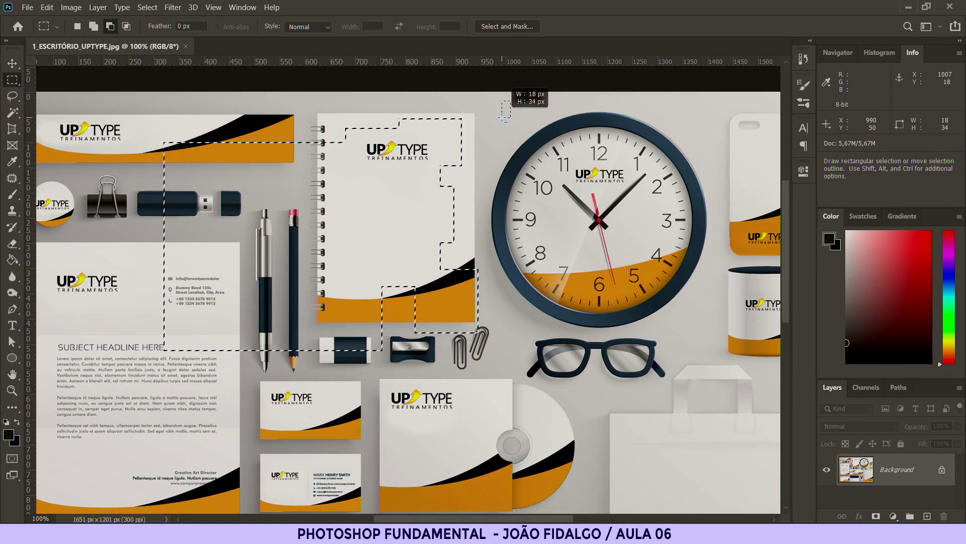
left_click_drag(504, 118, 495, 132)
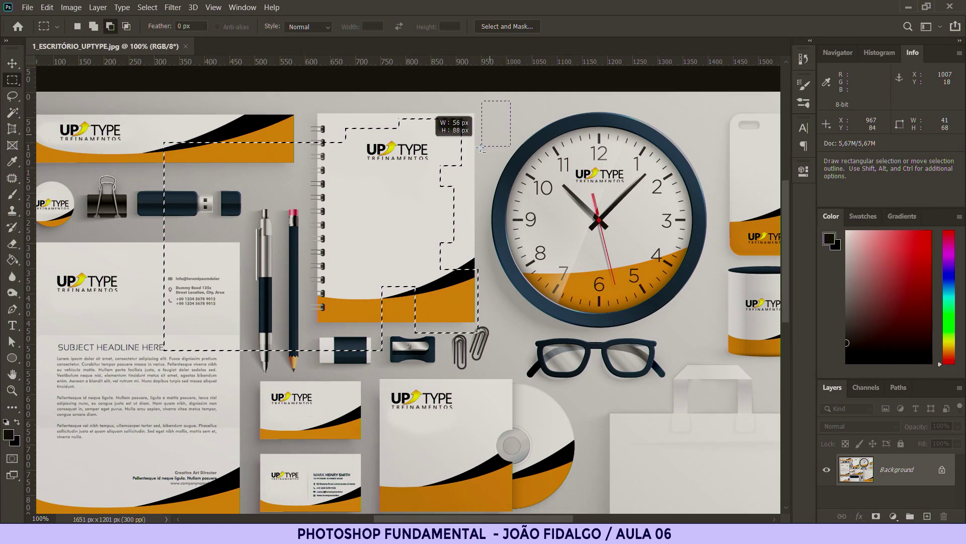
left_click_drag(493, 133, 380, 305)
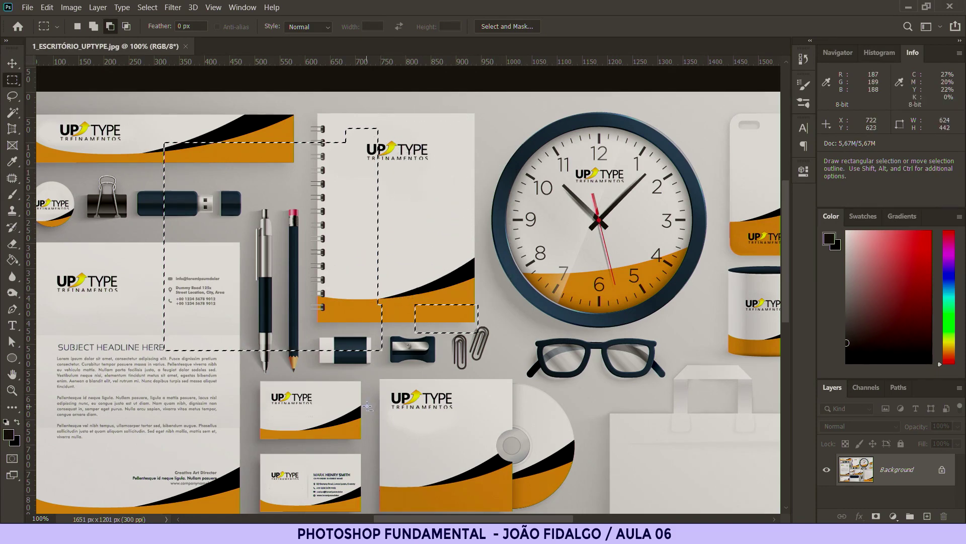
left_click_drag(315, 125, 417, 203)
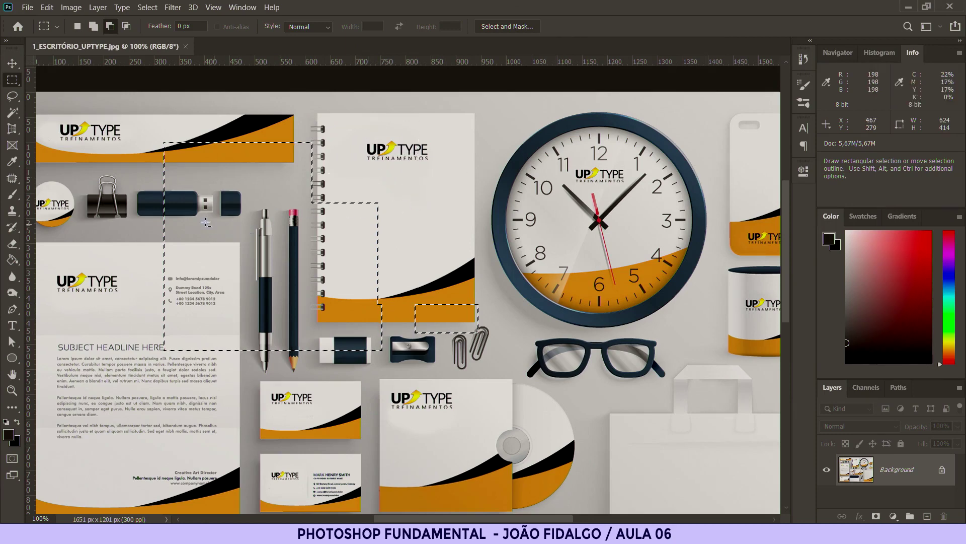
left_click_drag(199, 176, 260, 305)
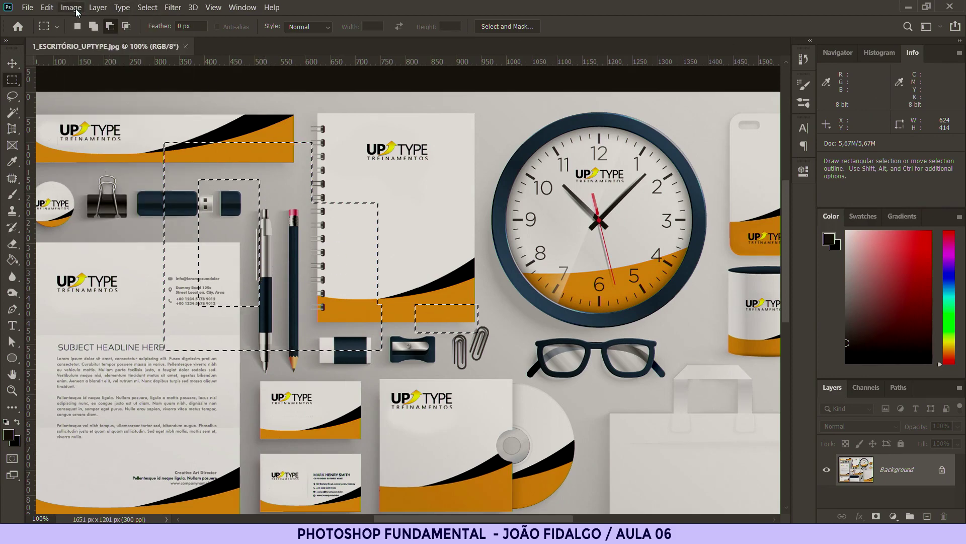
left_click(75, 7)
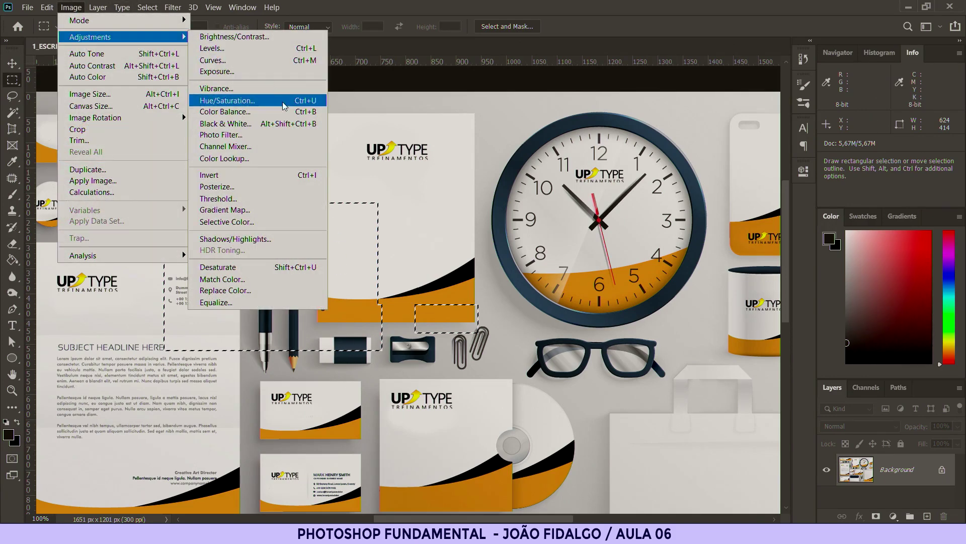
mouse_move(90, 37)
left_click(282, 100)
left_click_drag(752, 73, 681, 103)
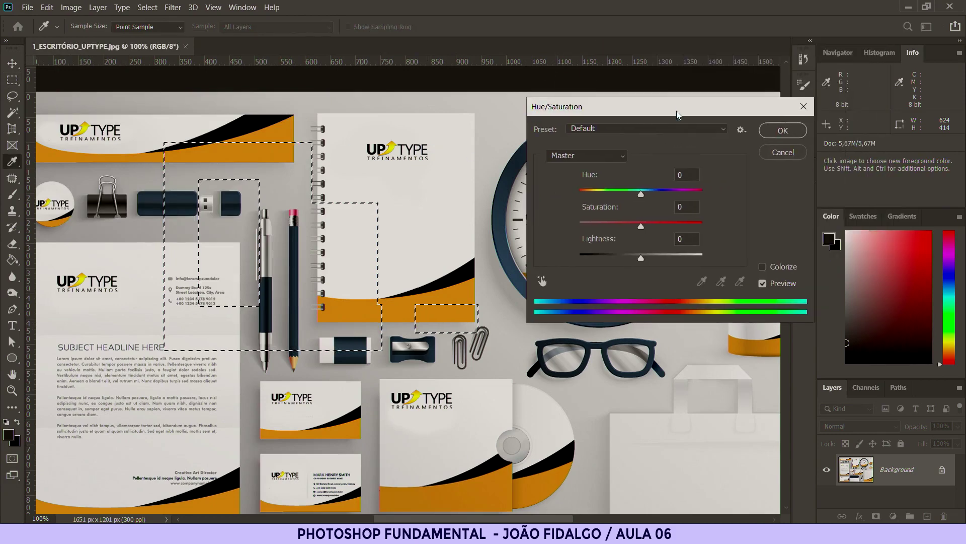
left_click(641, 228)
left_click_drag(640, 257, 607, 258)
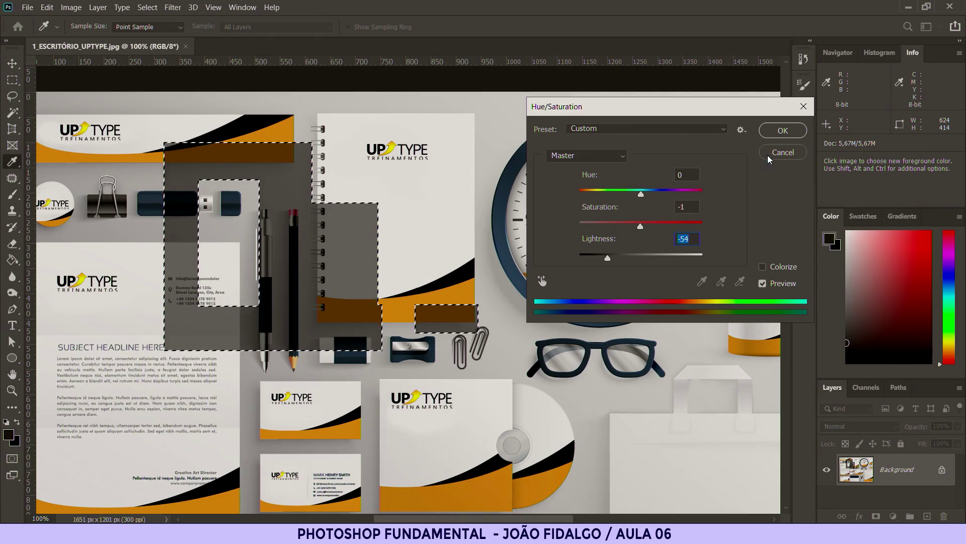
left_click(783, 149)
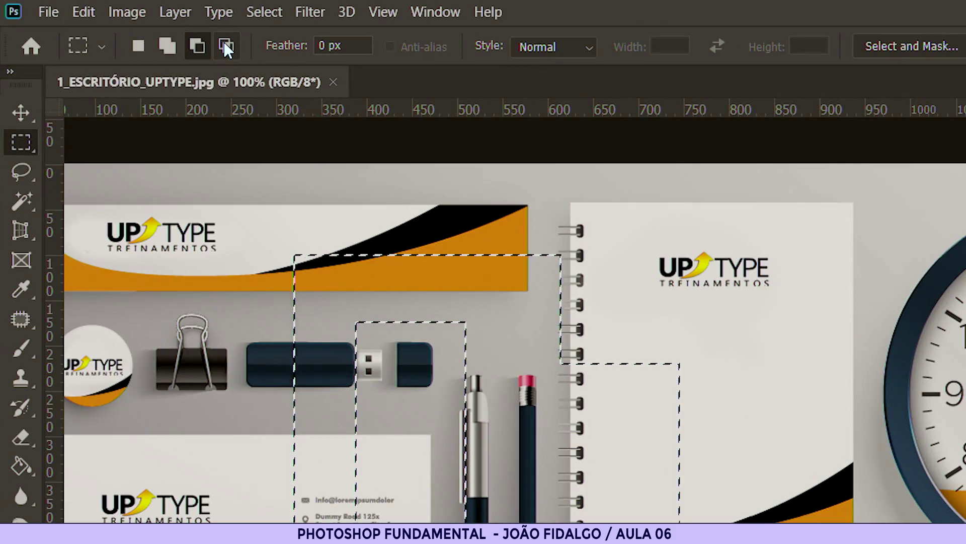
Intersect the selection with a rectangle near the clock, leaving a small notebook area.
left_click(224, 43)
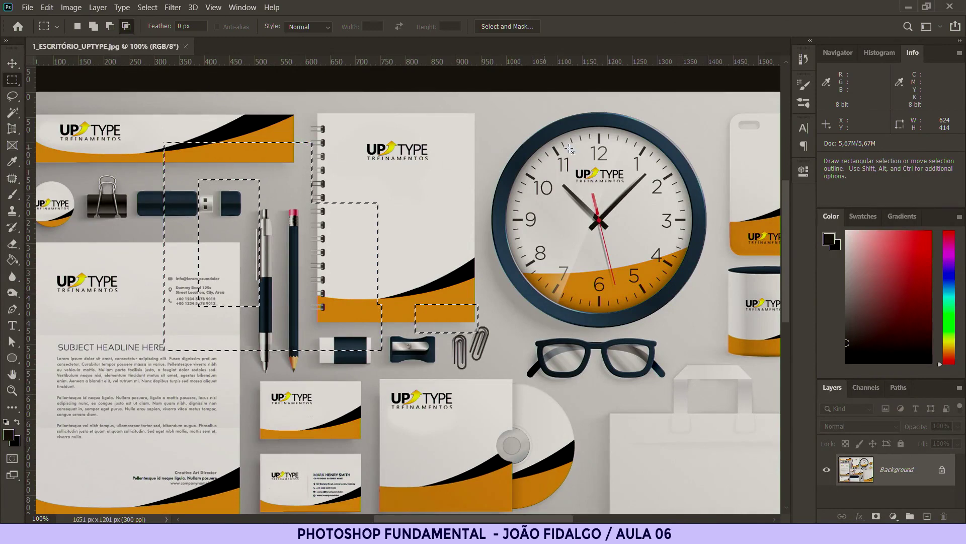
mouse_move(736, 105)
left_mouse_down()
mouse_move(522, 203)
mouse_move(348, 254)
left_mouse_up()
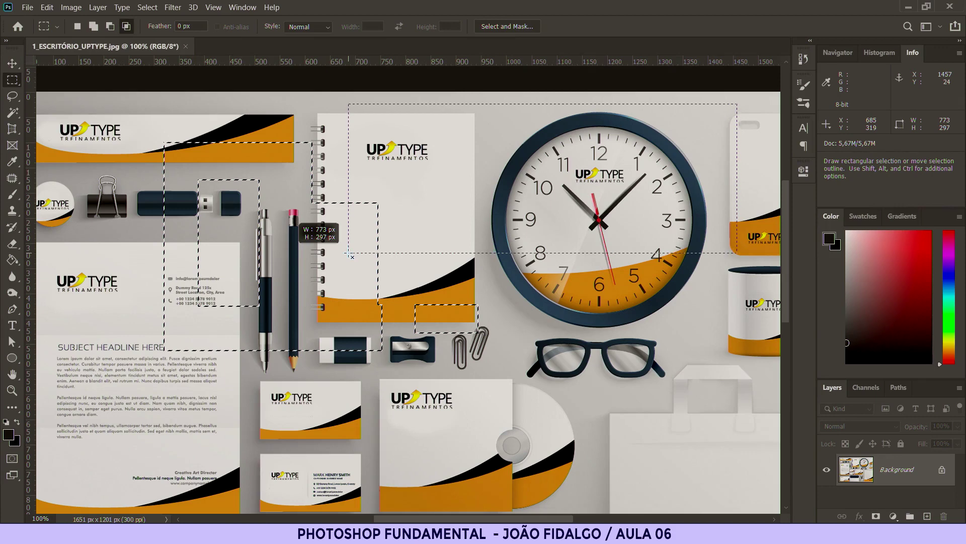
left_click_drag(348, 253, 348, 254)
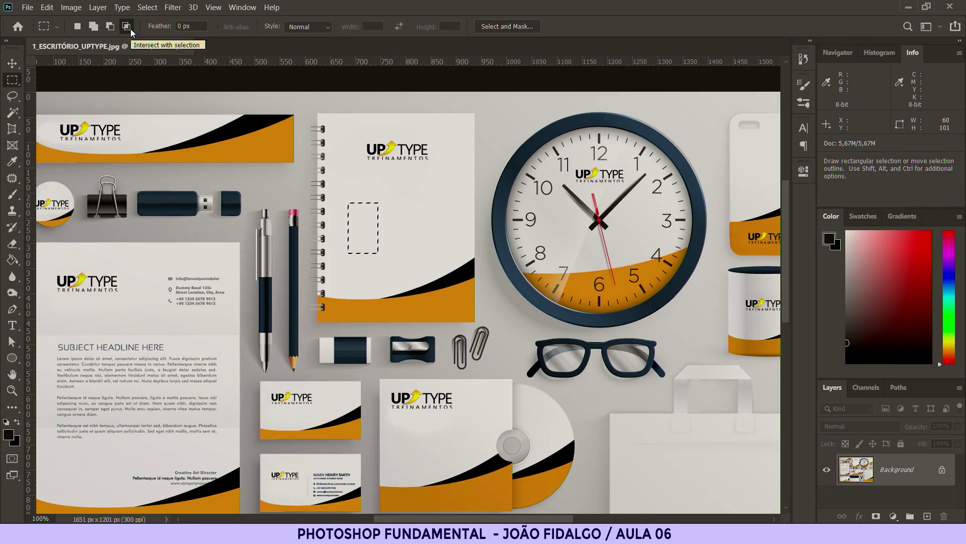
Deselect the remaining selection with Select > Deselect.
left_click(147, 7)
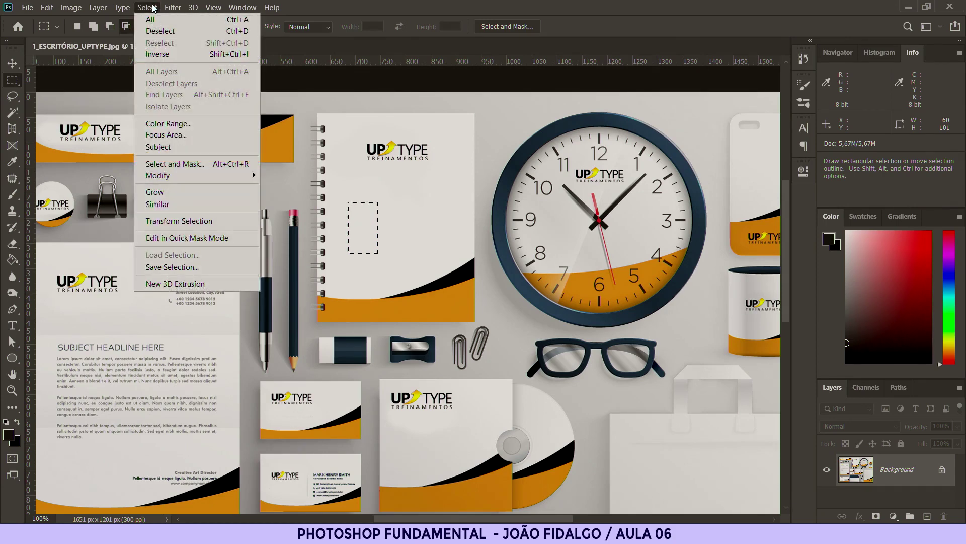
left_click(161, 32)
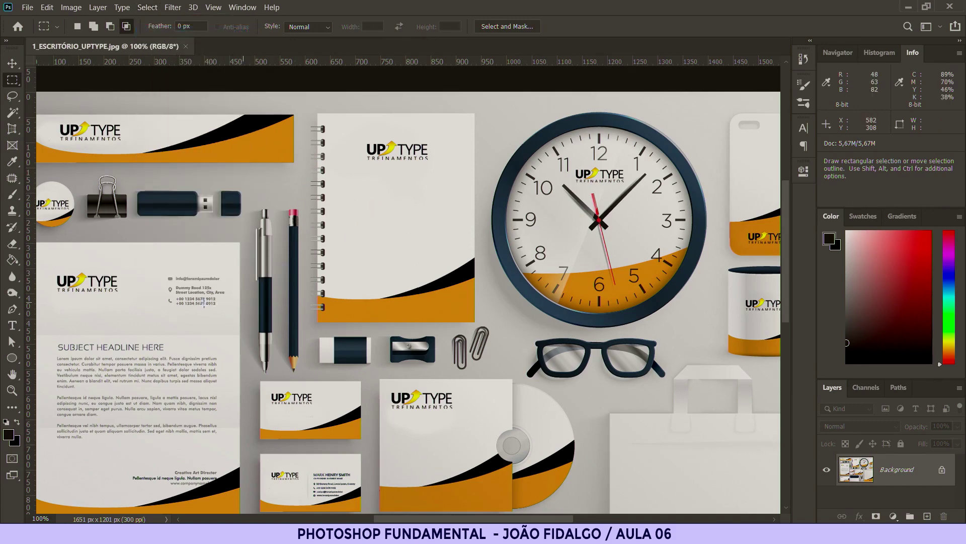
left_click_drag(217, 306, 269, 353)
Zoom to 200% and drag a new rectangular selection around the orange banner.
key("ctrl+plus")
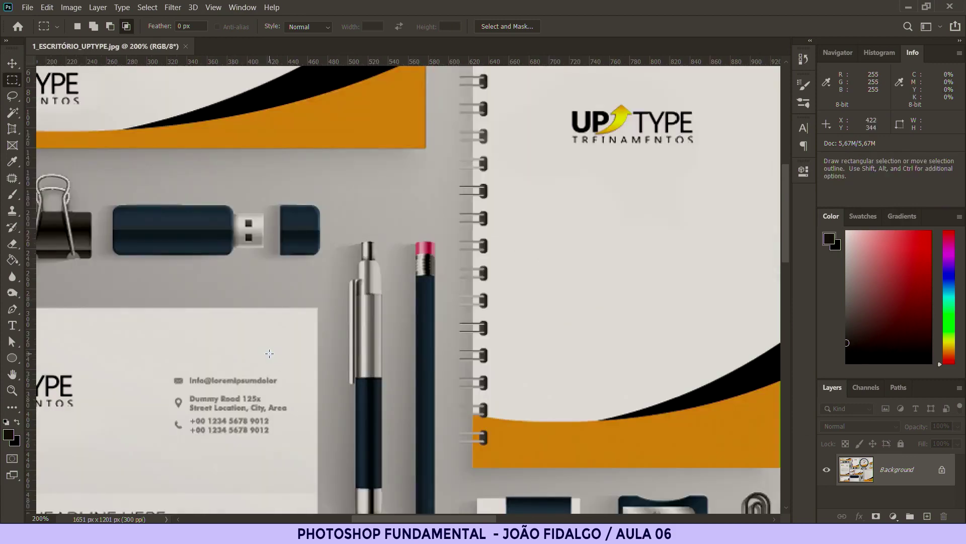
left_click_drag(233, 192, 403, 227)
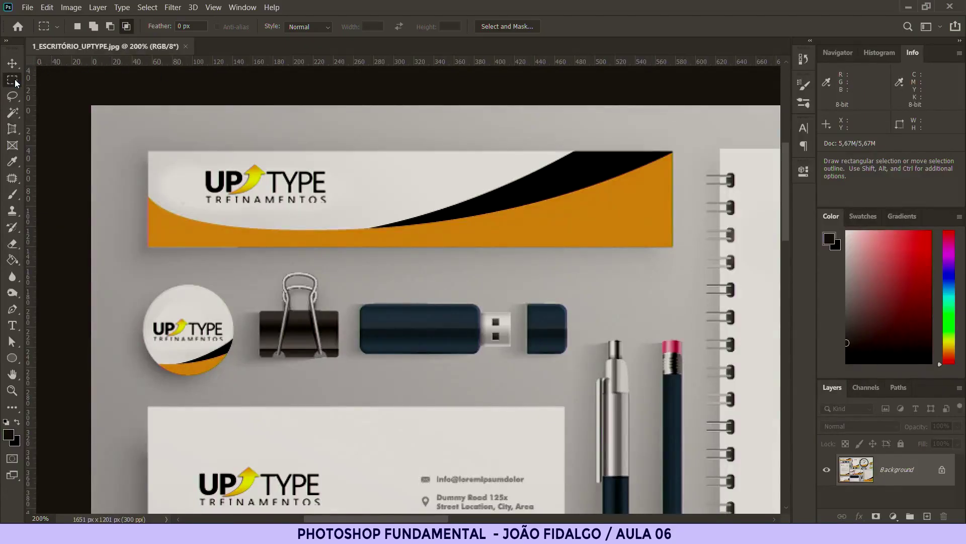
right_click(15, 83)
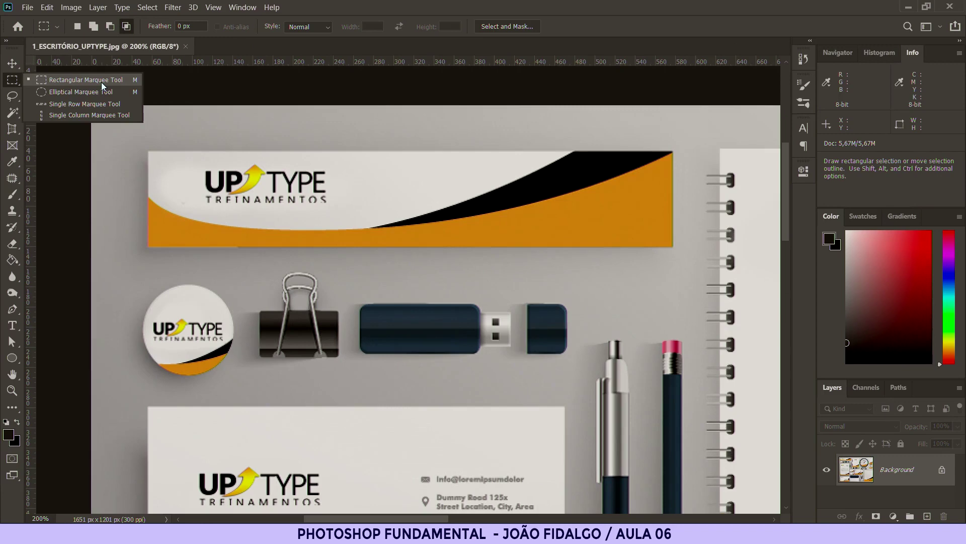
left_click(74, 25)
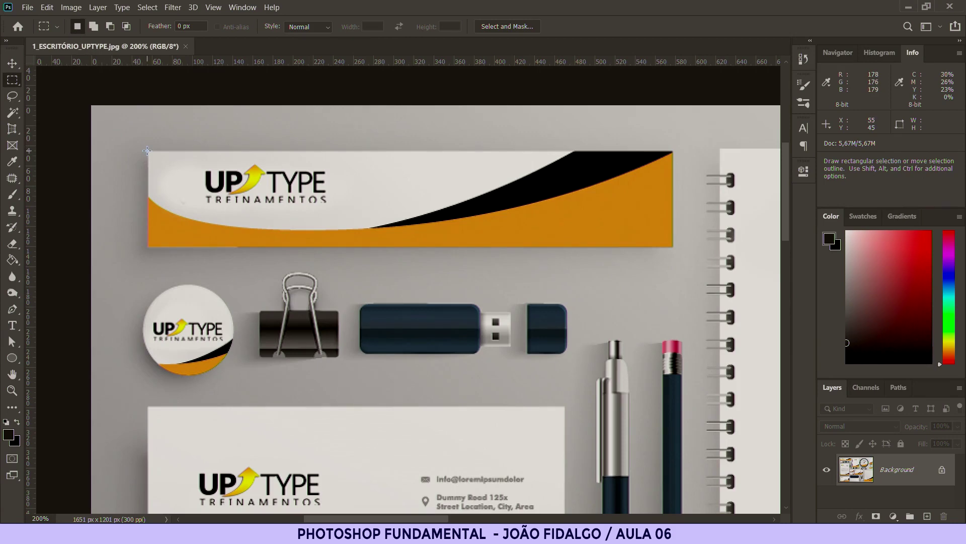
mouse_move(148, 151)
left_mouse_down()
mouse_move(480, 237)
mouse_move(676, 246)
left_mouse_up()
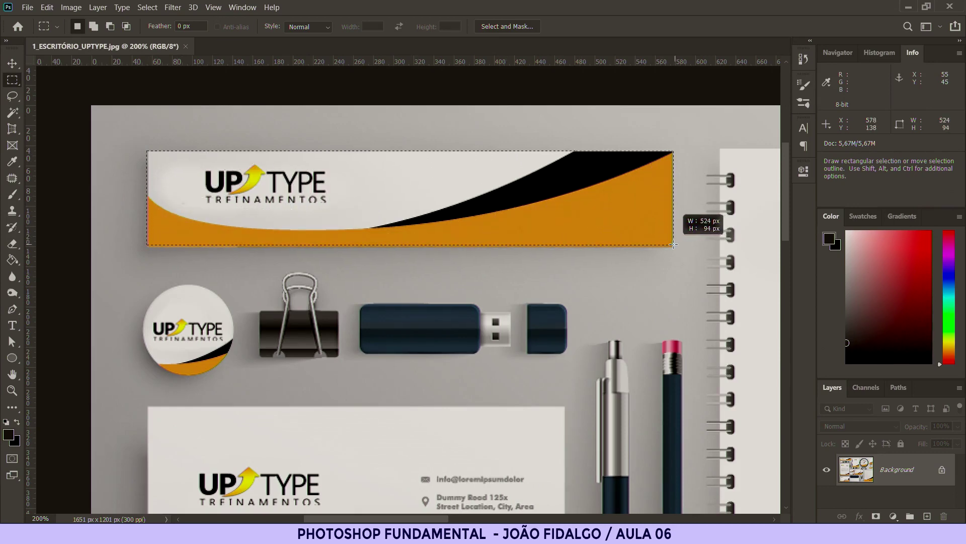
left_click_drag(675, 245, 671, 247)
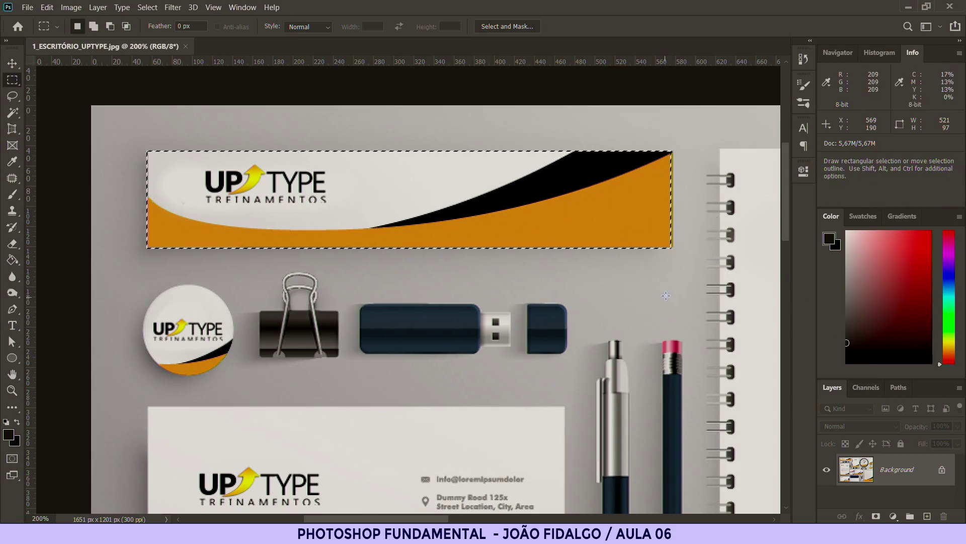
Zoom to 300% and nudge the selection with arrow keys to fit the banner's edges.
key("ctrl+plus")
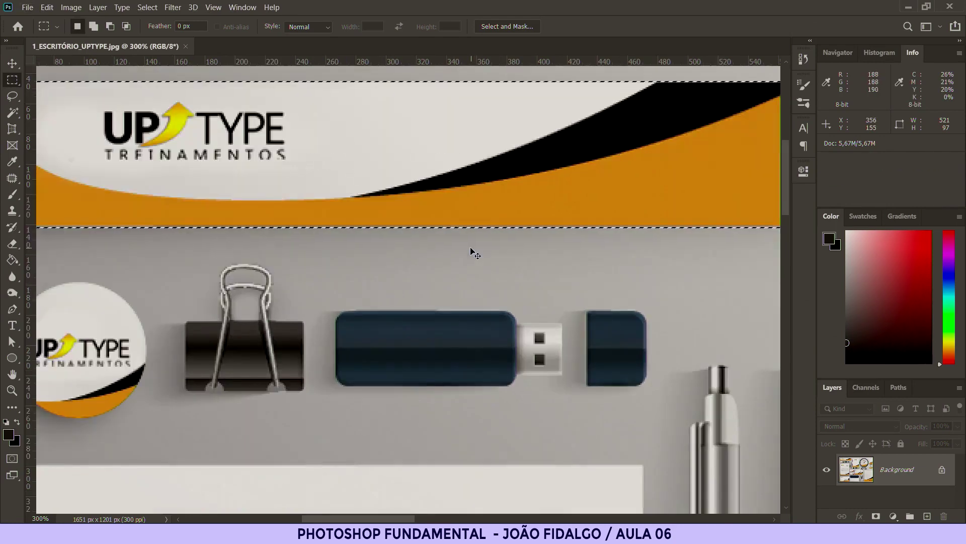
left_click_drag(362, 208, 458, 262)
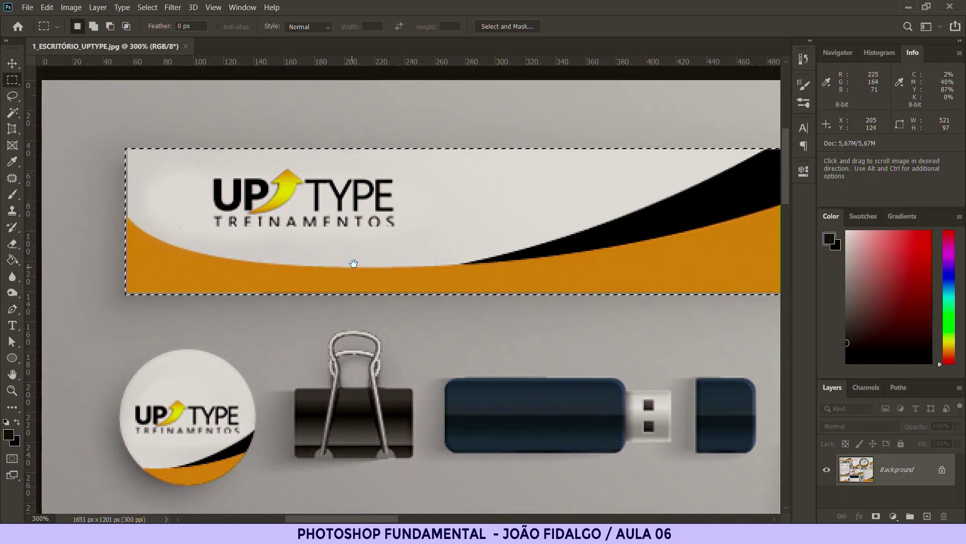
left_click_drag(352, 266, 367, 198)
left_click_drag(565, 214, 361, 205)
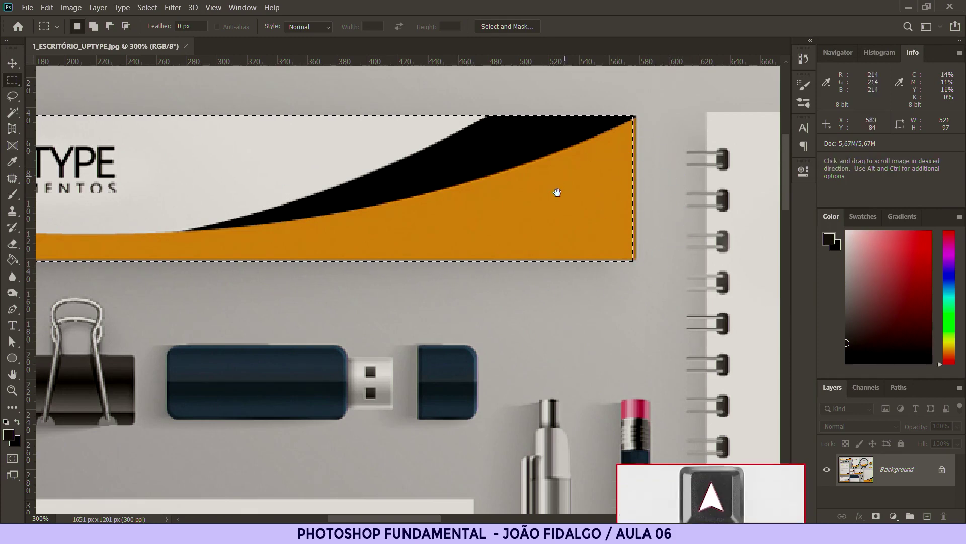
key("Right")
key("Right")
key("Right")
key("Right")
key("Right")
key("Right")
key("Right")
key("Right")
key("Right")
key("Right")
key("Right")
key("Right")
key("Right")
key("Left")
key("Left")
key("Left")
key("Left")
key("Left")
key("Left")
key("Left")
key("Left")
key("Left")
key("Left")
key("Left")
key("Left")
key("Left")
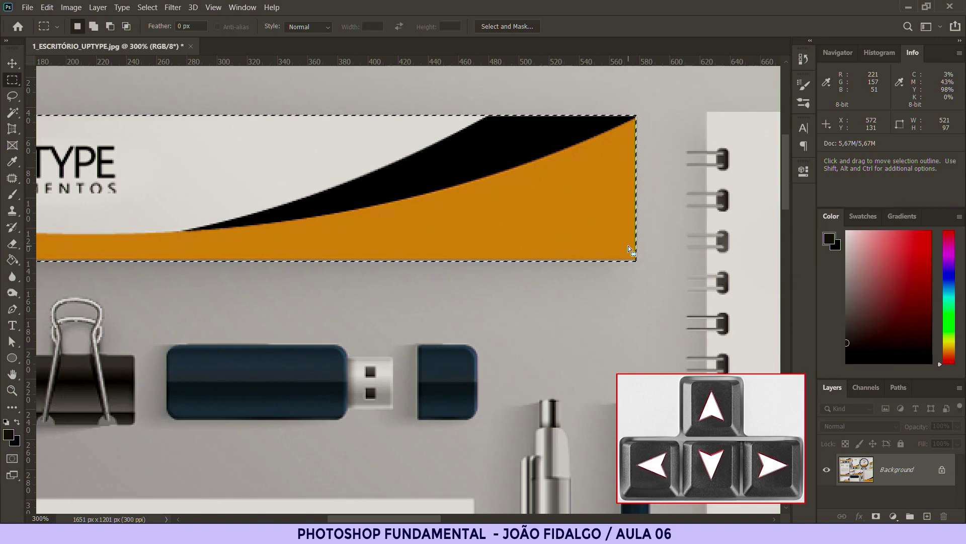
key("Up")
key("Up")
key("Down")
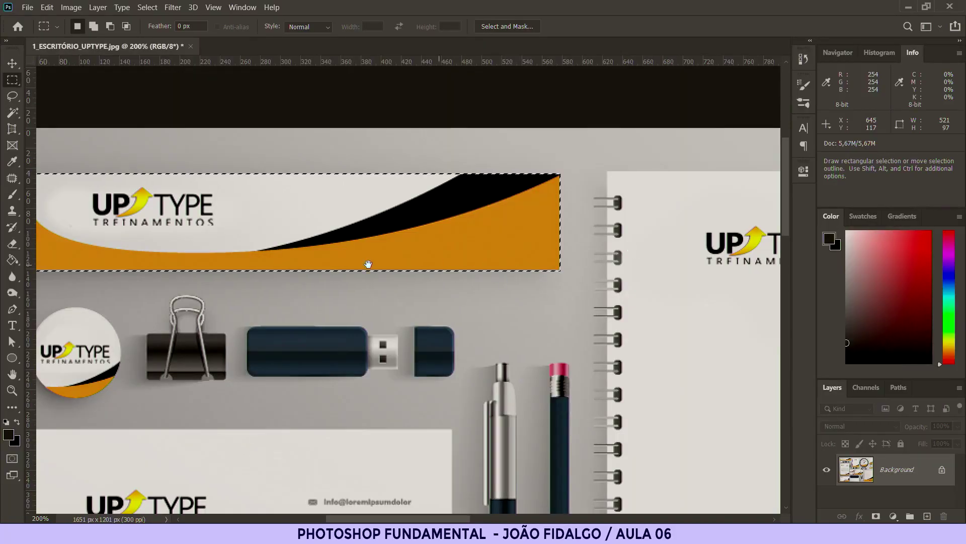
Apply Hue/Saturation with Hue -50 on the Yellows range to turn the banner red.
scroll(554, 216, "down", 2)
scroll(553, 216, "left", 3)
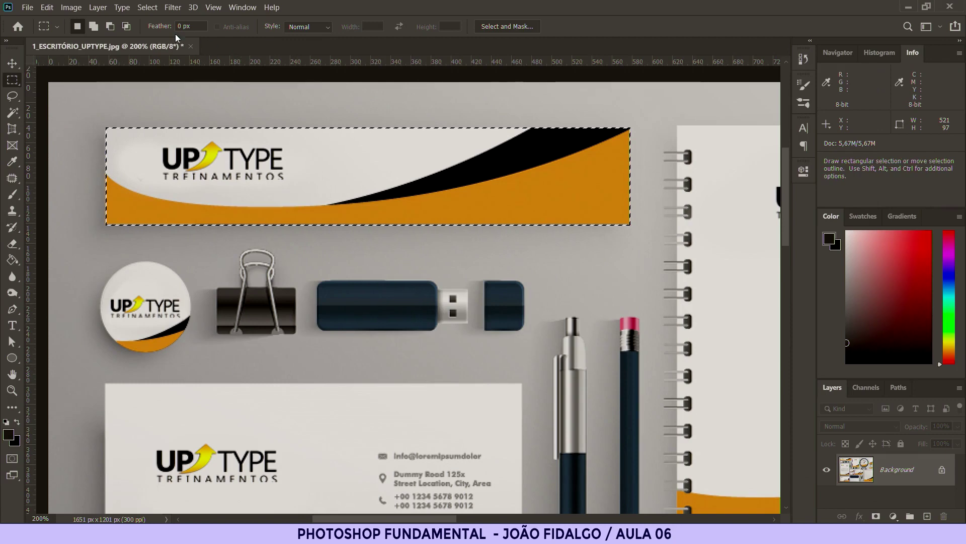
left_click(70, 8)
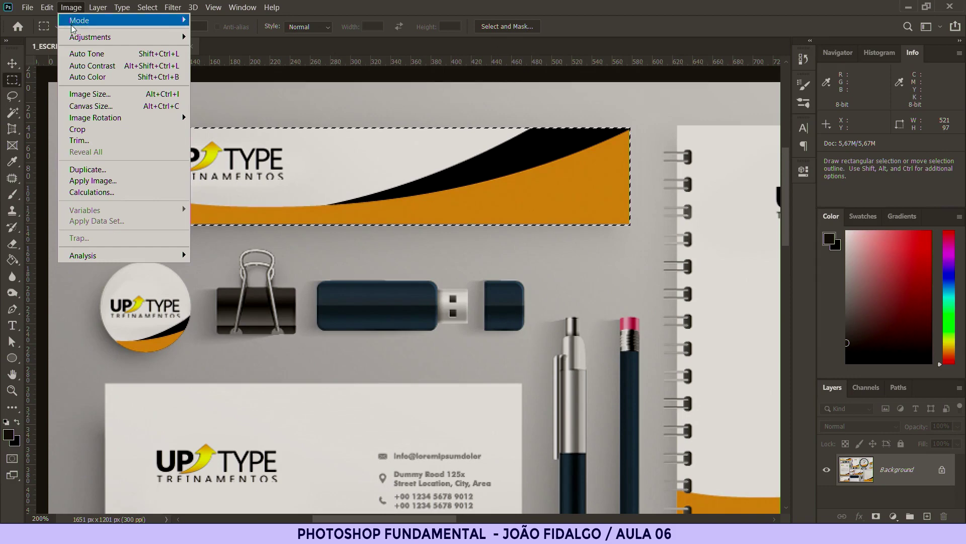
mouse_move(89, 38)
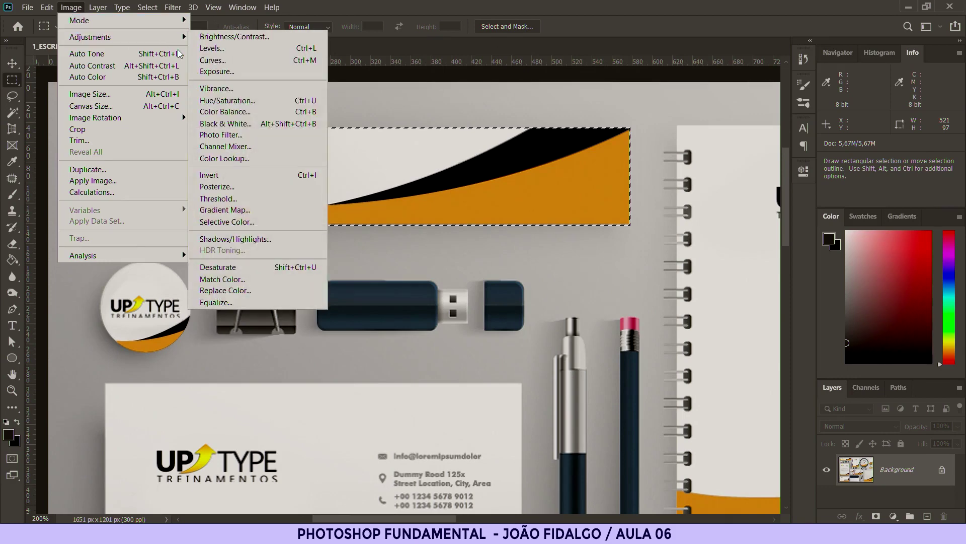
left_click(294, 101)
left_click_drag(615, 106, 642, 85)
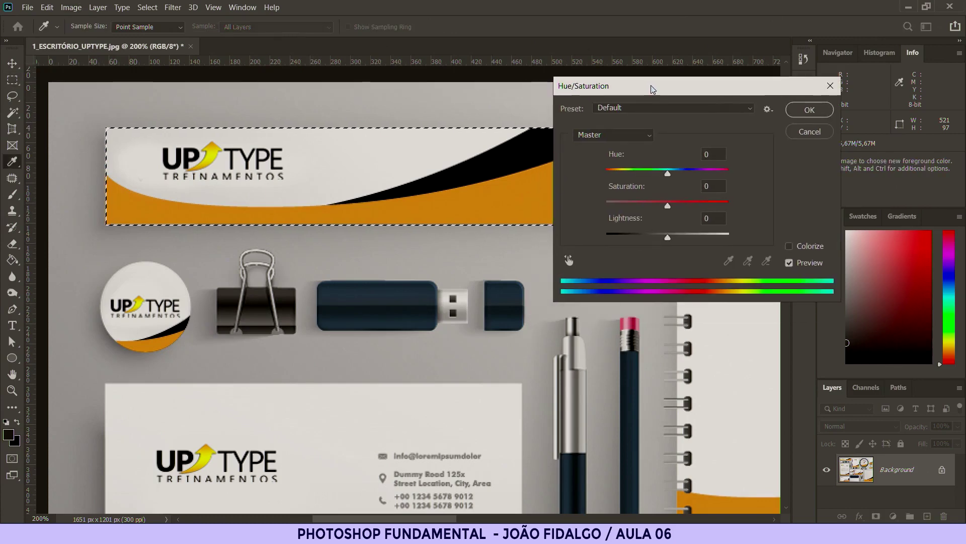
left_click(652, 138)
left_click(661, 162)
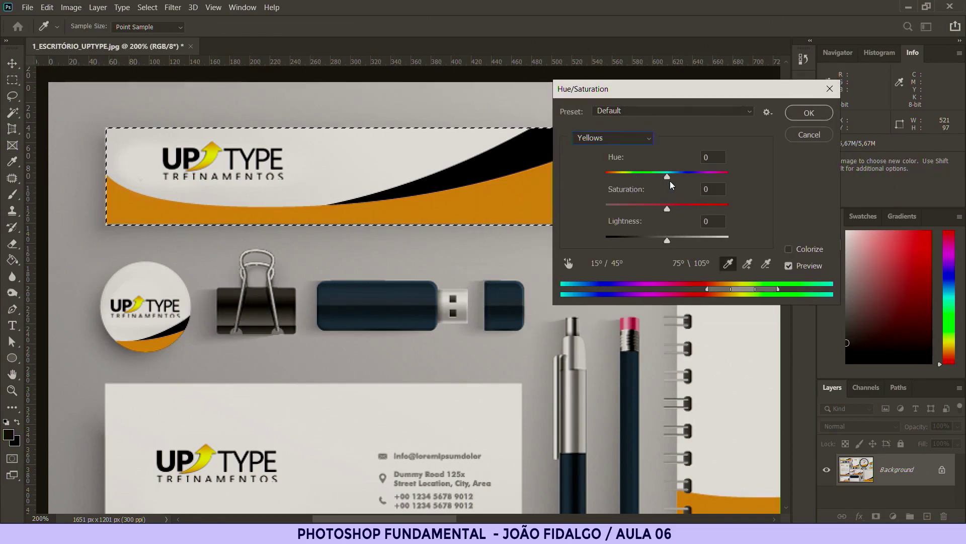
left_click_drag(669, 176, 638, 198)
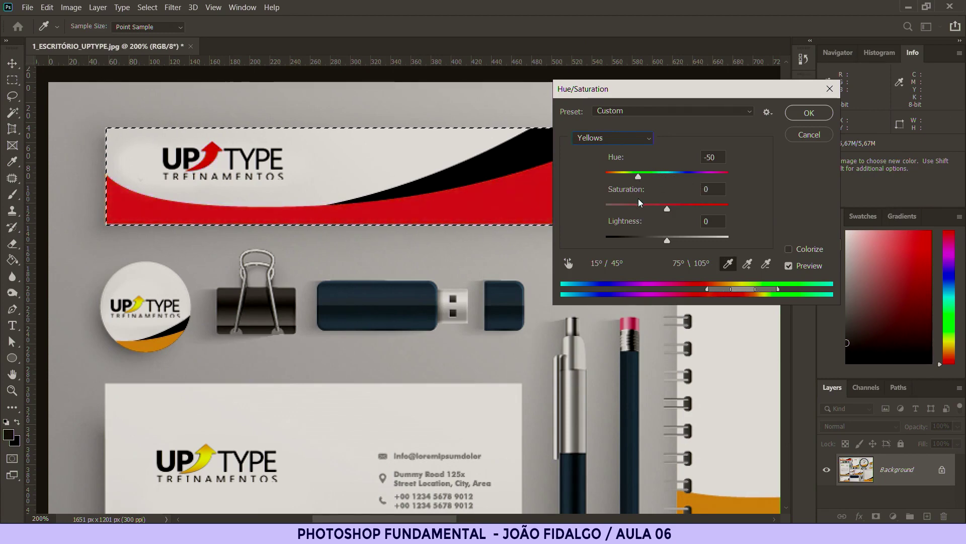
left_click(810, 114)
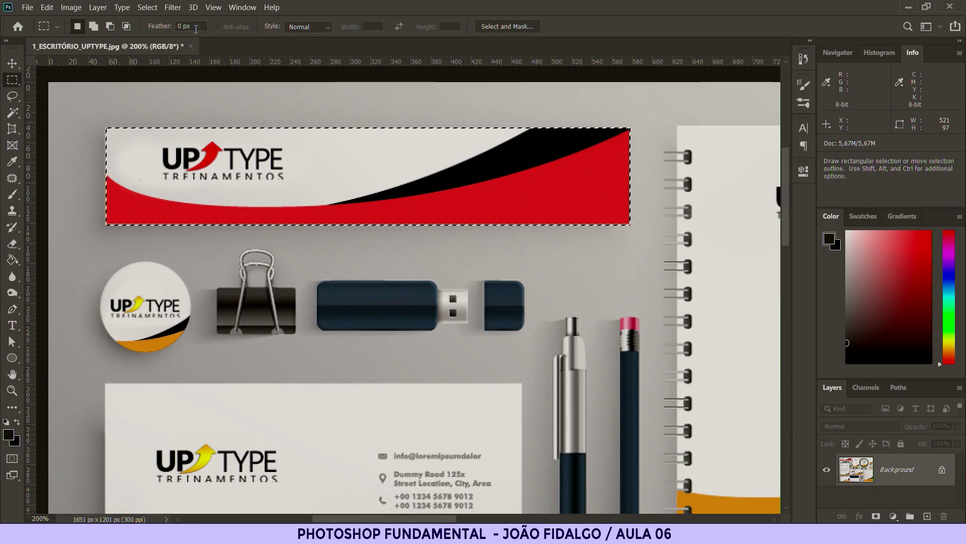
left_click(148, 8)
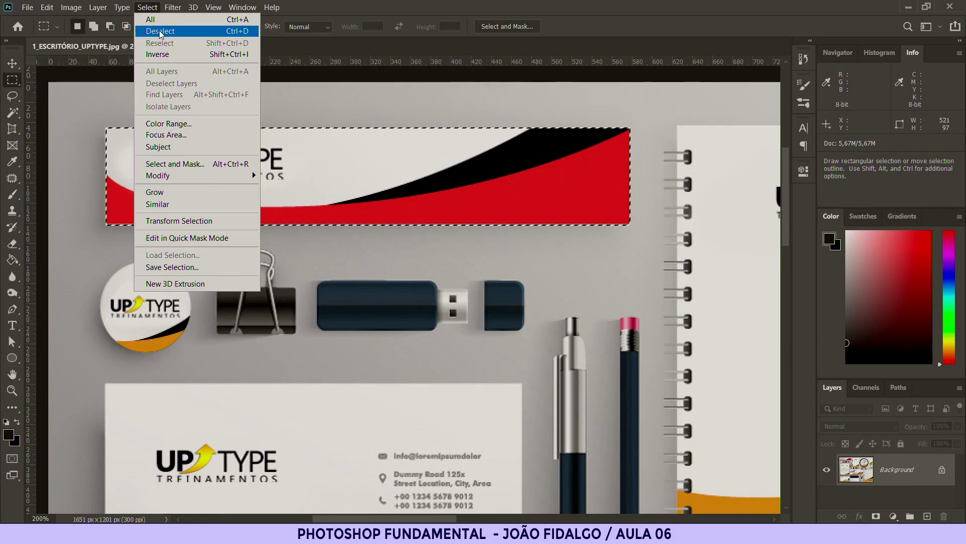
Clear the selection with Select > Deselect.
left_click(209, 31)
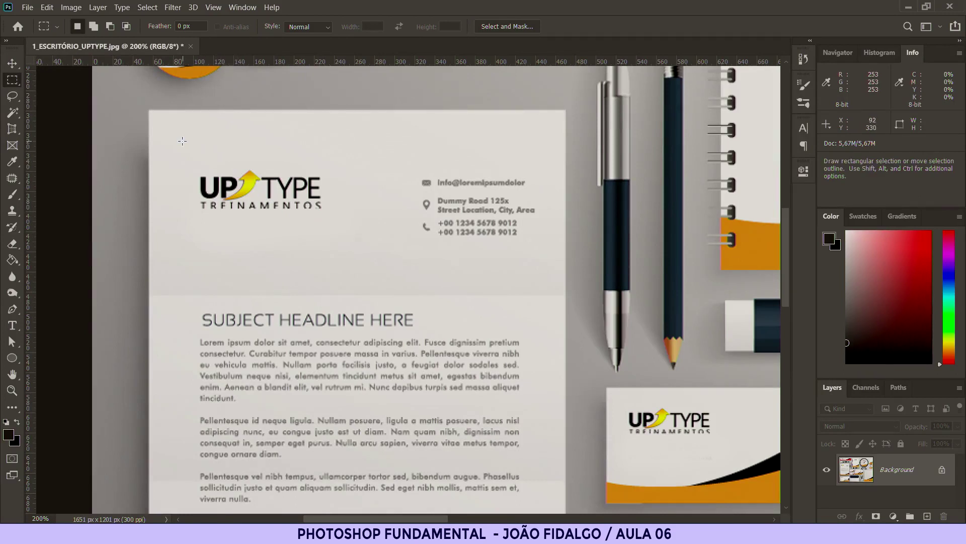
Draw a trial square selection around the letterhead's UPTYPE logo, sized to 117 × 117 px.
left_click_drag(177, 136, 399, 215)
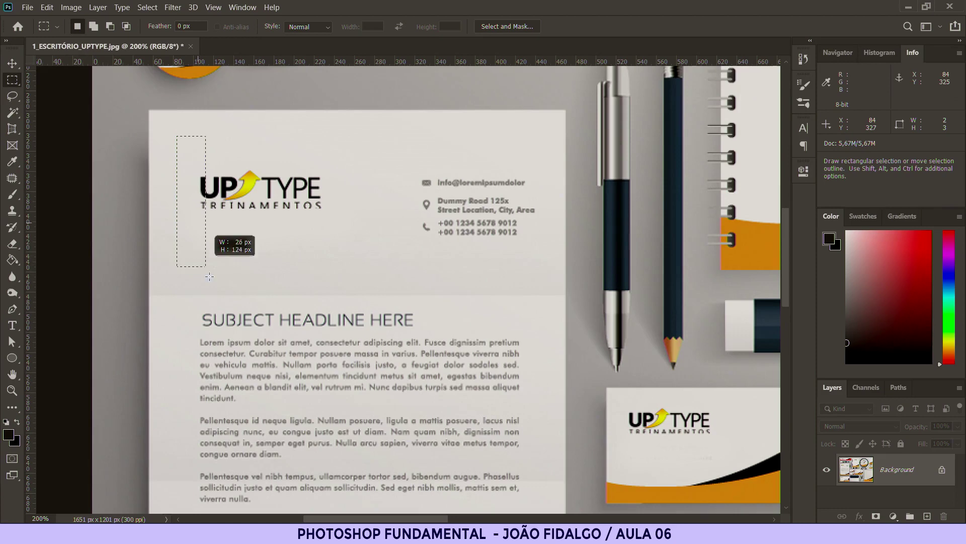
mouse_move(290, 159)
left_mouse_down()
mouse_move(364, 250)
mouse_move(404, 259)
mouse_move(367, 248)
left_mouse_up()
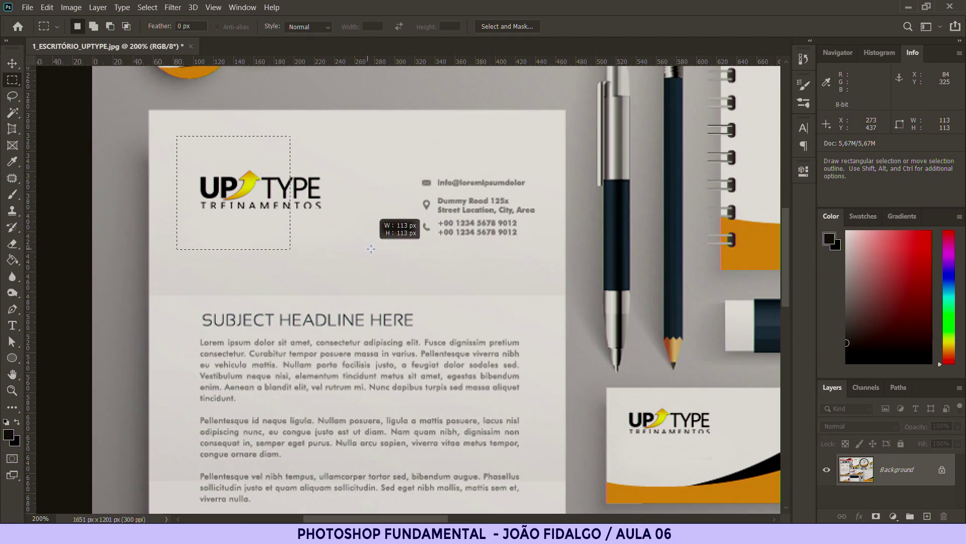
mouse_move(367, 248)
left_mouse_down()
mouse_move(457, 303)
mouse_move(385, 260)
left_mouse_up()
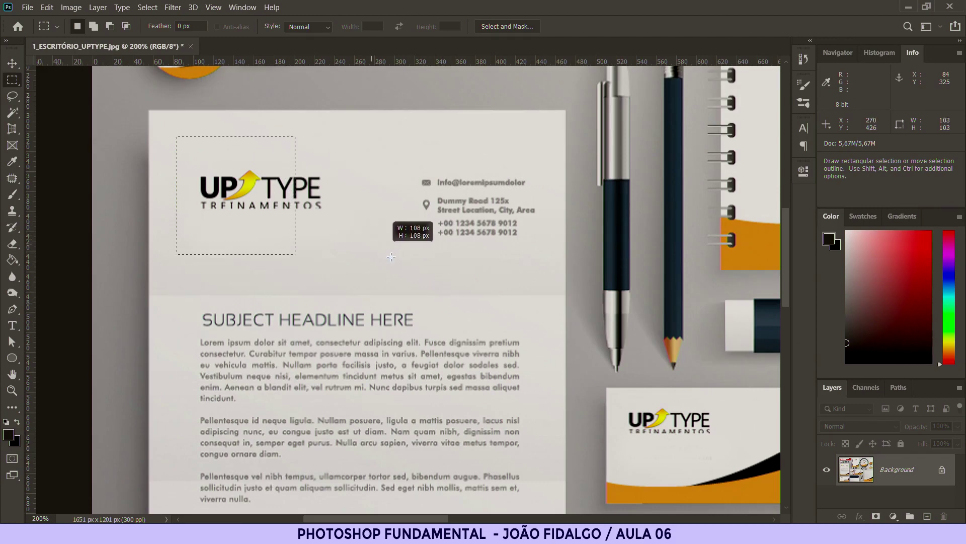
left_click_drag(384, 260, 377, 253)
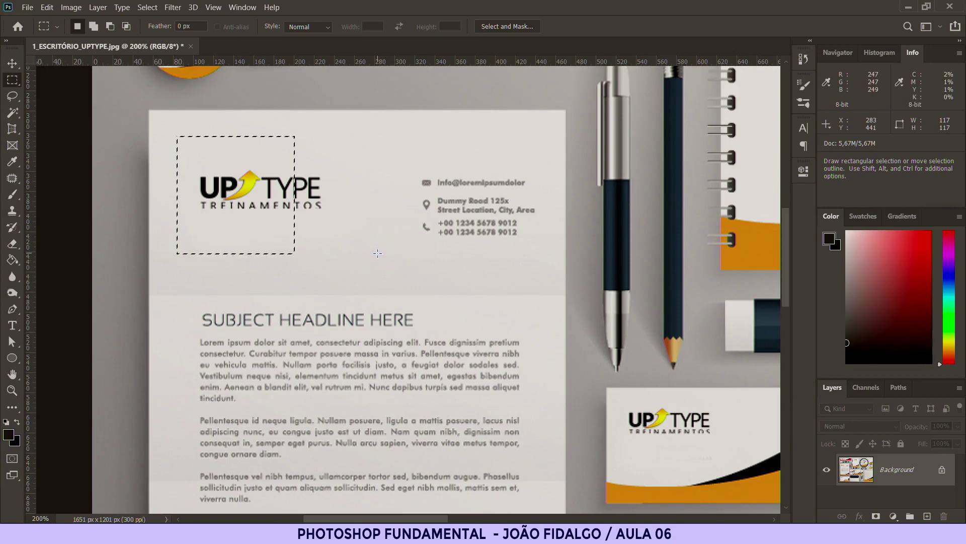
Nudge and move the square selection around the logo, deselect it, and show the marquee tool variants.
key("Right")
key("Right")
key("Right")
key("Right")
key("Right")
key("Right")
key("Right")
key("Right")
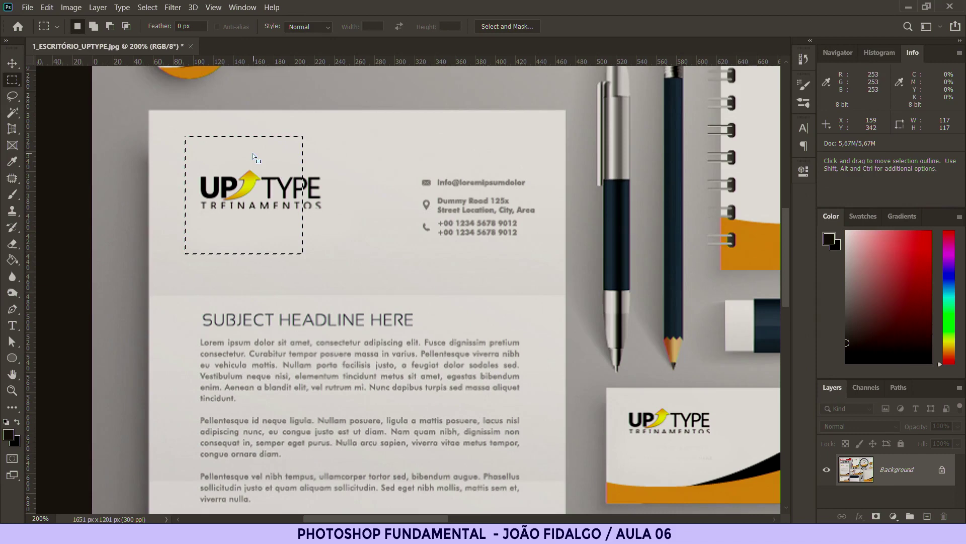
mouse_move(259, 155)
left_mouse_down()
mouse_move(508, 163)
mouse_move(458, 94)
mouse_move(265, 100)
mouse_move(242, 251)
mouse_move(449, 281)
mouse_move(357, 148)
mouse_move(215, 130)
left_mouse_up()
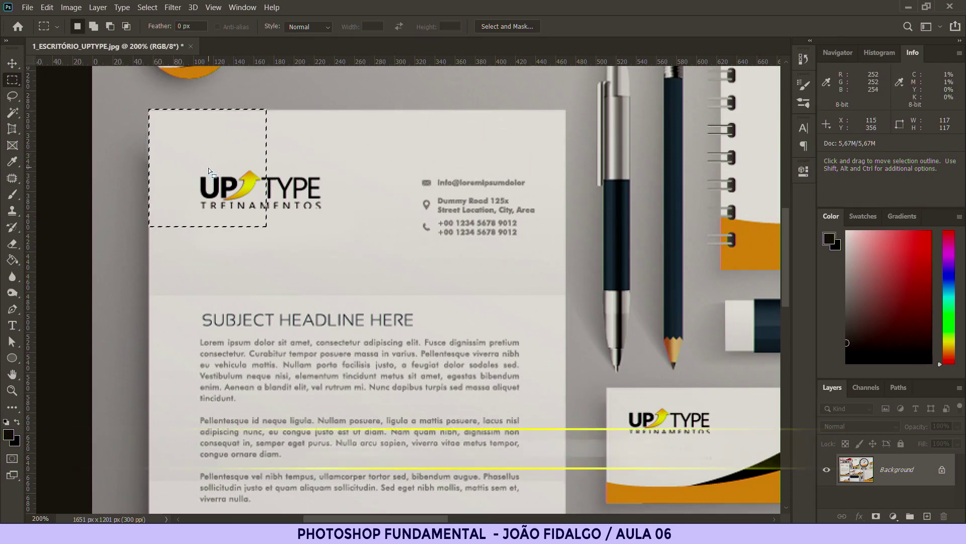
key("ctrl+d")
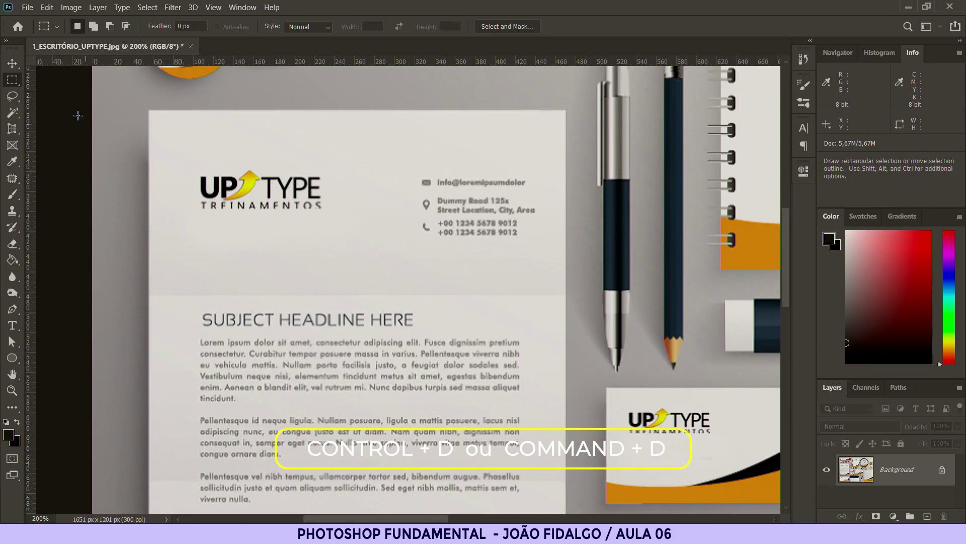
right_click(13, 80)
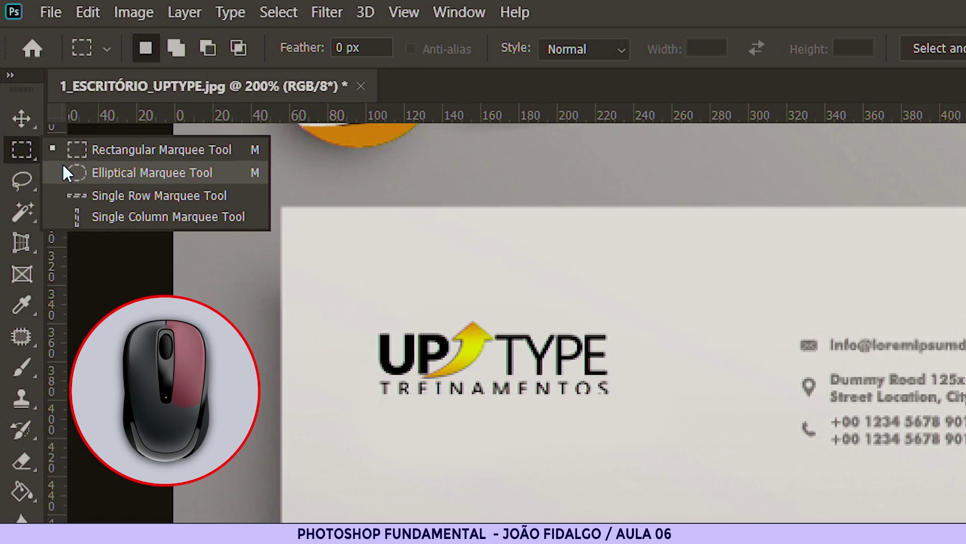
Switch to the Elliptical Marquee and draw a trial oval around the round UPTYPE badge.
left_click(123, 173)
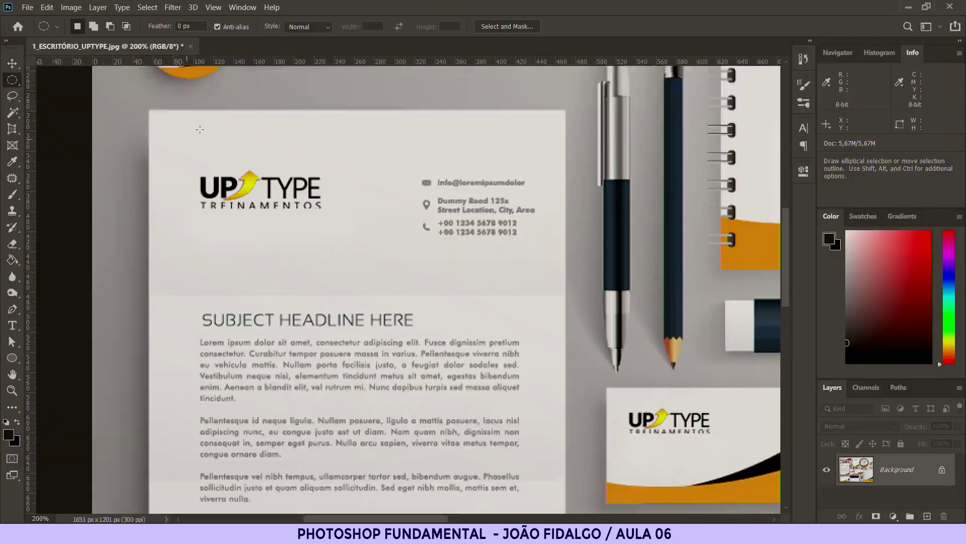
left_click_drag(280, 116, 281, 319)
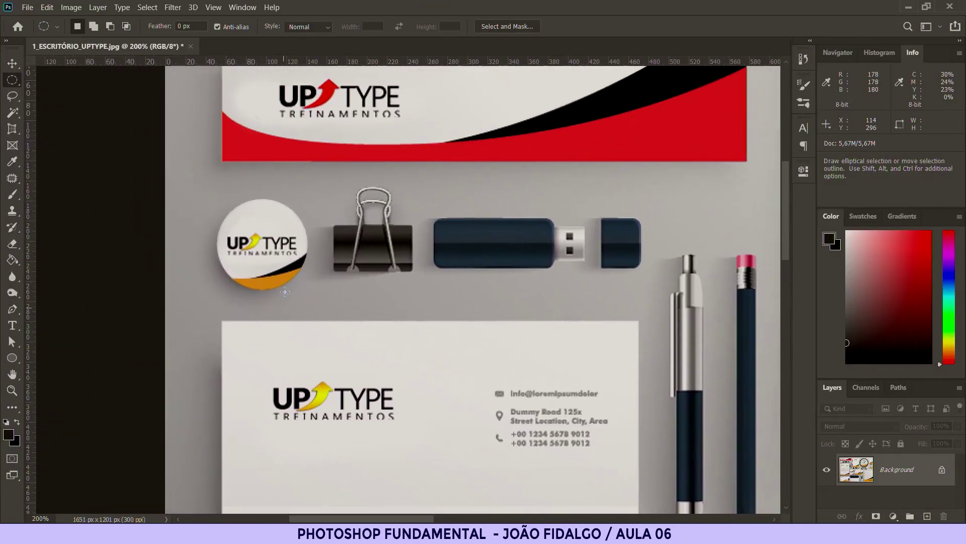
left_click_drag(217, 199, 301, 286)
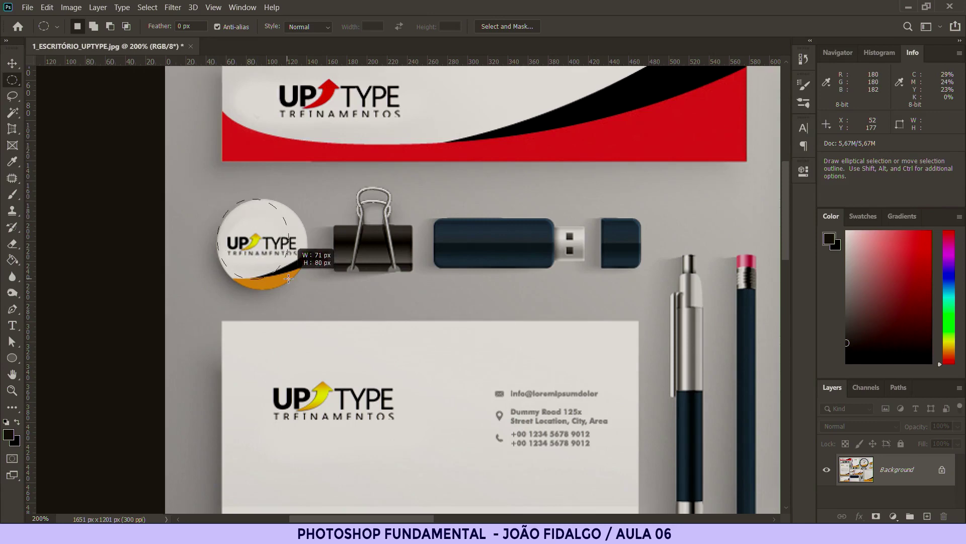
left_click_drag(301, 287, 307, 288)
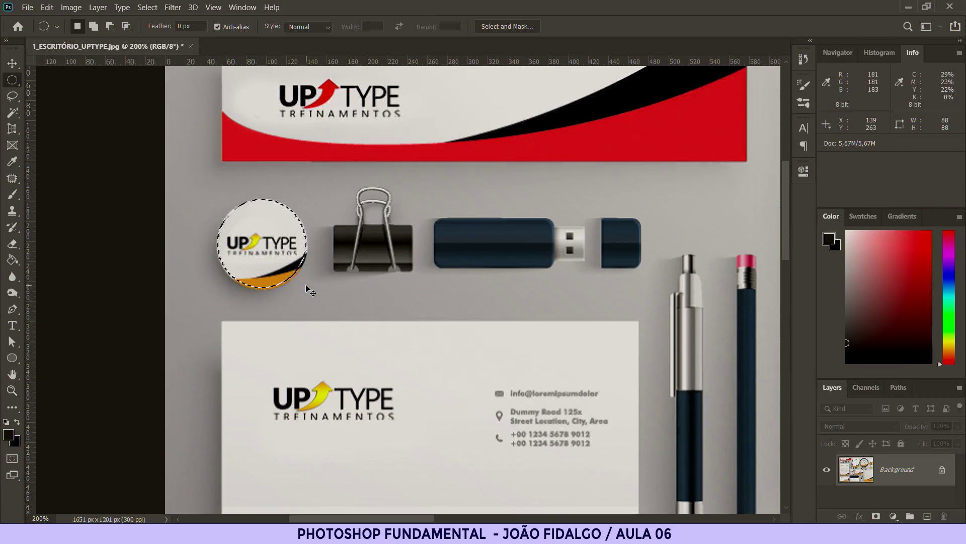
Zoom to 400% centred on the badge, clear the selection, and open the View menu.
key("ctrl+plus")
left_click_drag(235, 319, 366, 330)
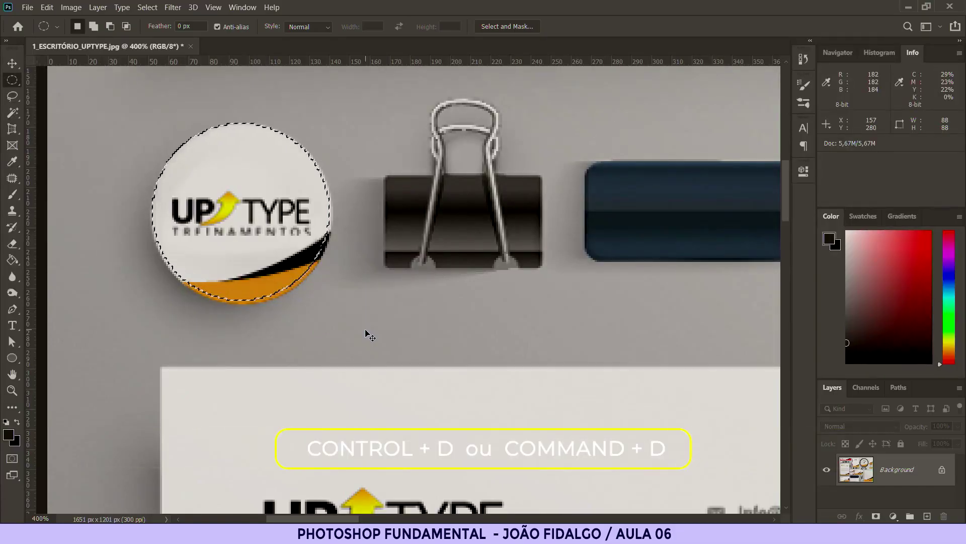
key("ctrl+d")
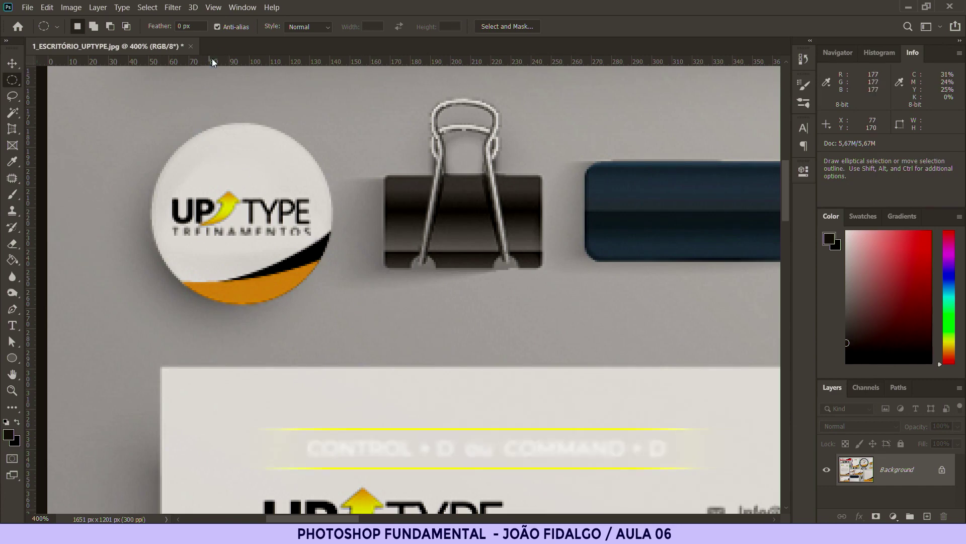
left_click(215, 11)
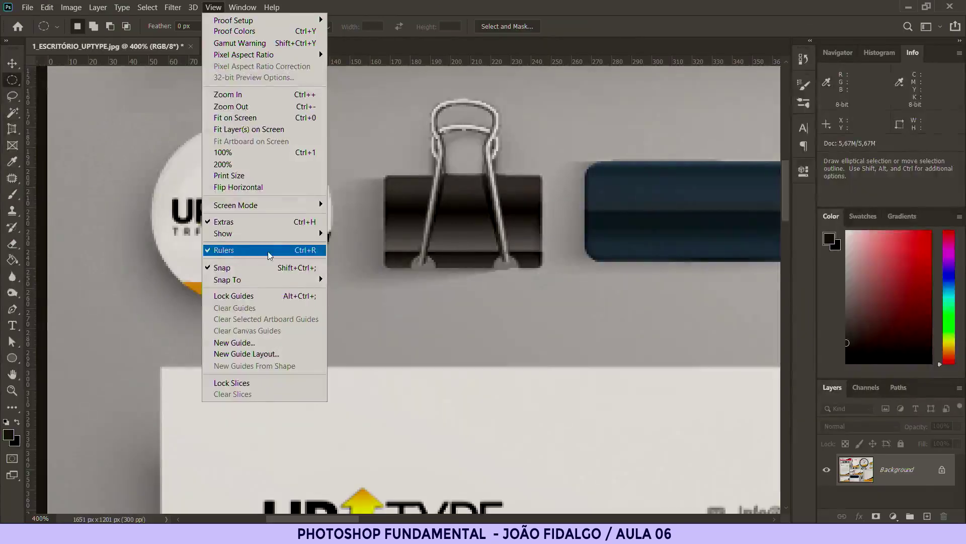
Place guides along the badge's top edge (~177 px) and left edge (~50 px), then start a circle at their intersection.
left_click(219, 9)
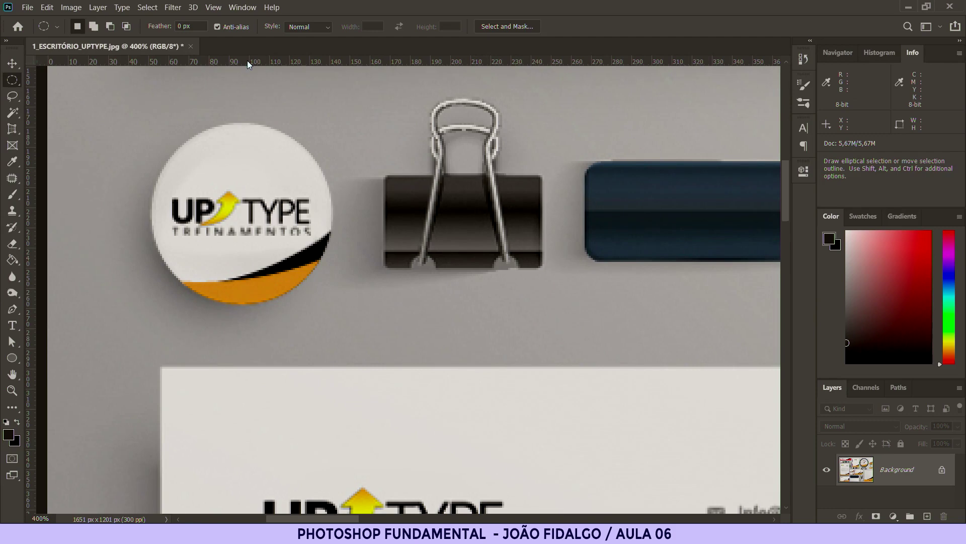
mouse_move(249, 60)
left_mouse_down()
mouse_move(270, 82)
mouse_move(282, 121)
left_mouse_up()
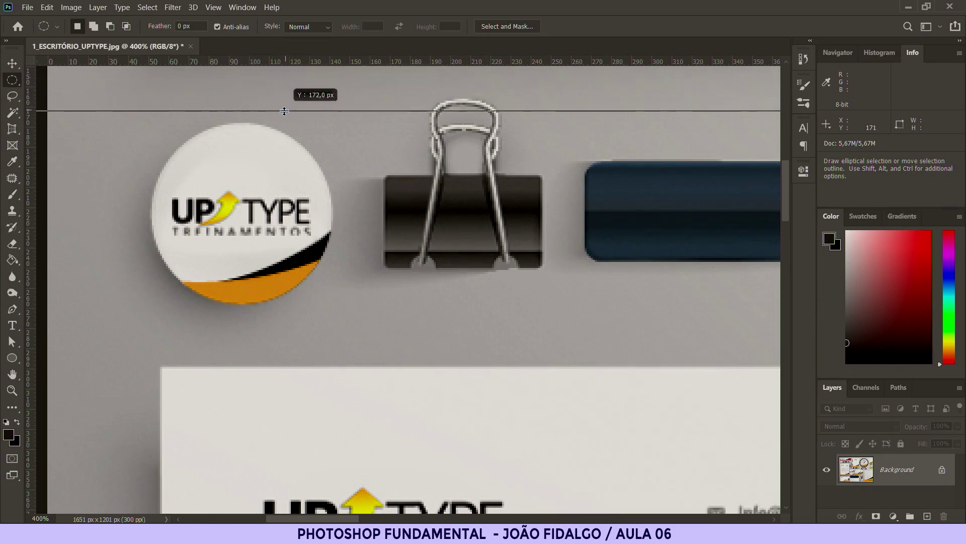
left_click_drag(282, 121, 280, 122)
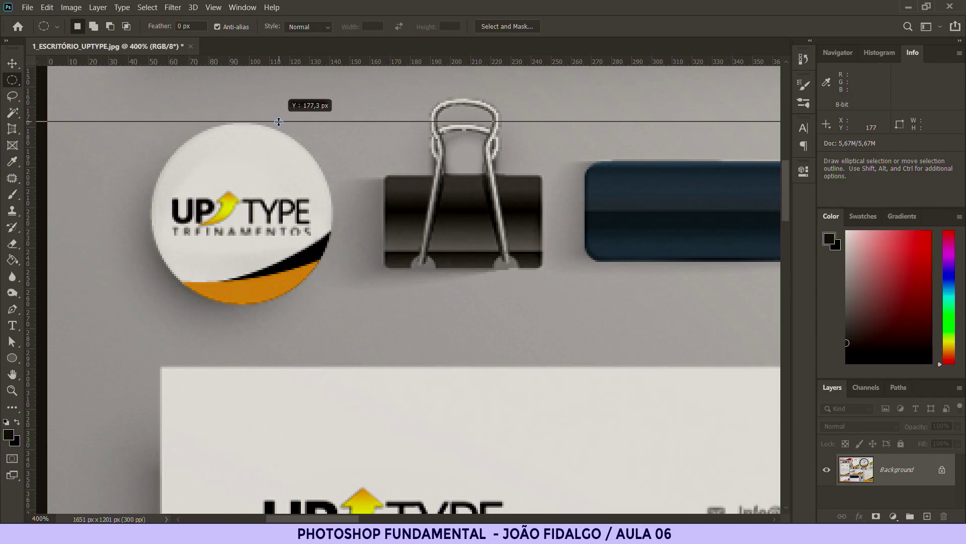
left_click_drag(279, 122, 278, 121)
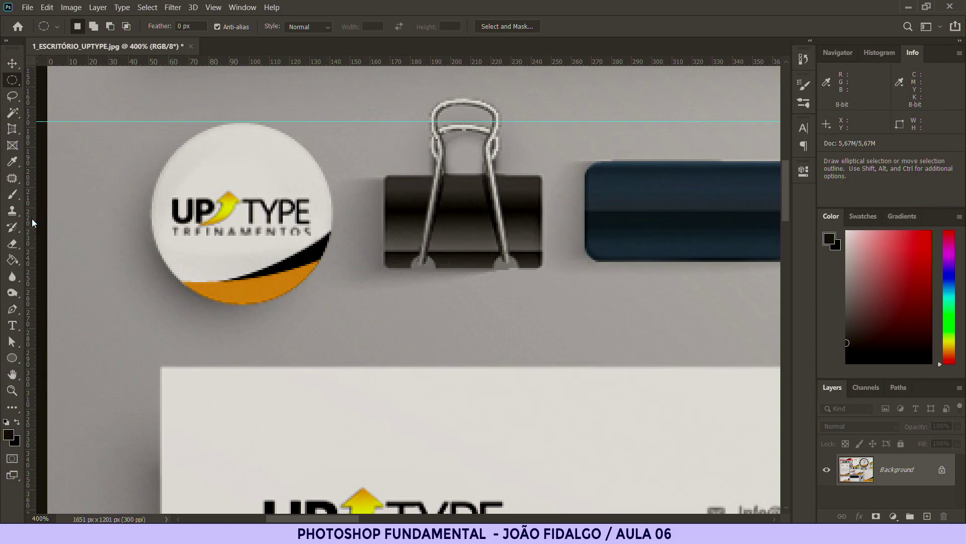
left_click_drag(30, 220, 151, 312)
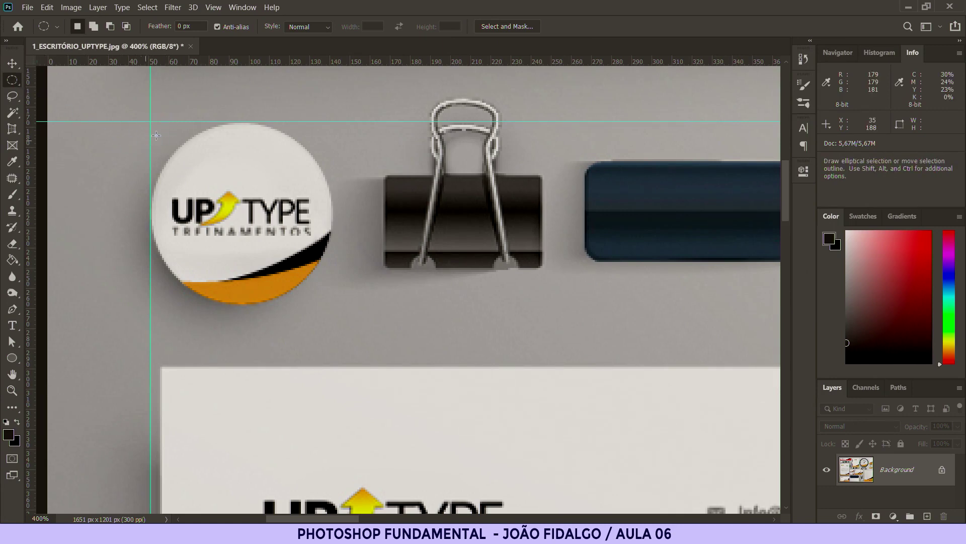
mouse_move(150, 121)
left_mouse_down()
mouse_move(285, 287)
mouse_move(321, 307)
mouse_move(330, 227)
mouse_move(292, 319)
mouse_move(410, 308)
mouse_move(303, 241)
mouse_move(303, 302)
mouse_move(330, 305)
left_mouse_up()
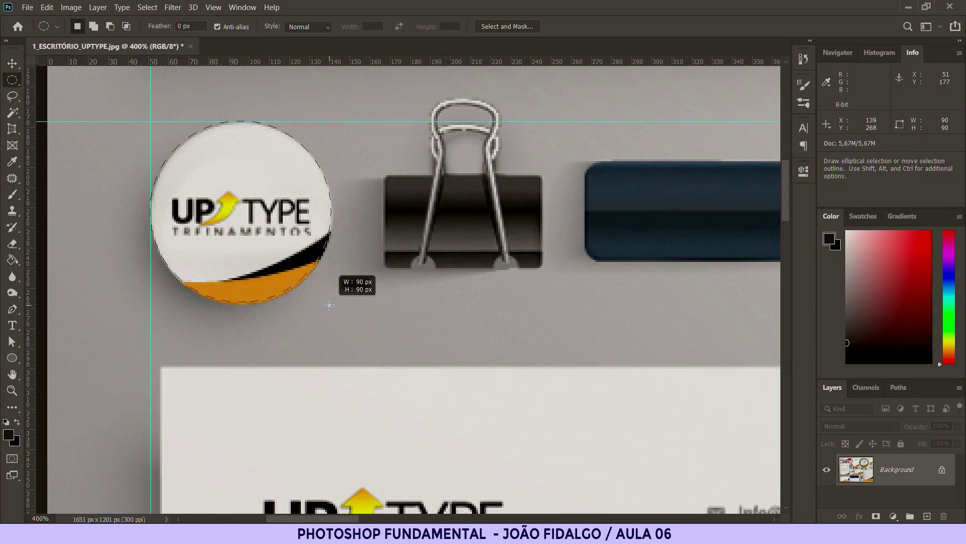
Commit the 90 × 90 px circle around the UPTYPE badge, nudging it right, left and down into place.
left_click_drag(329, 305, 329, 305)
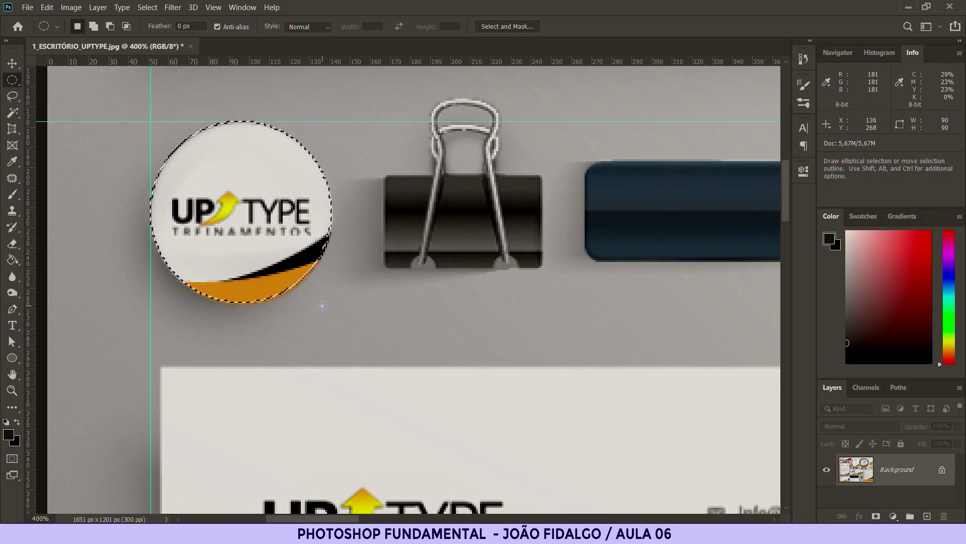
key("Right")
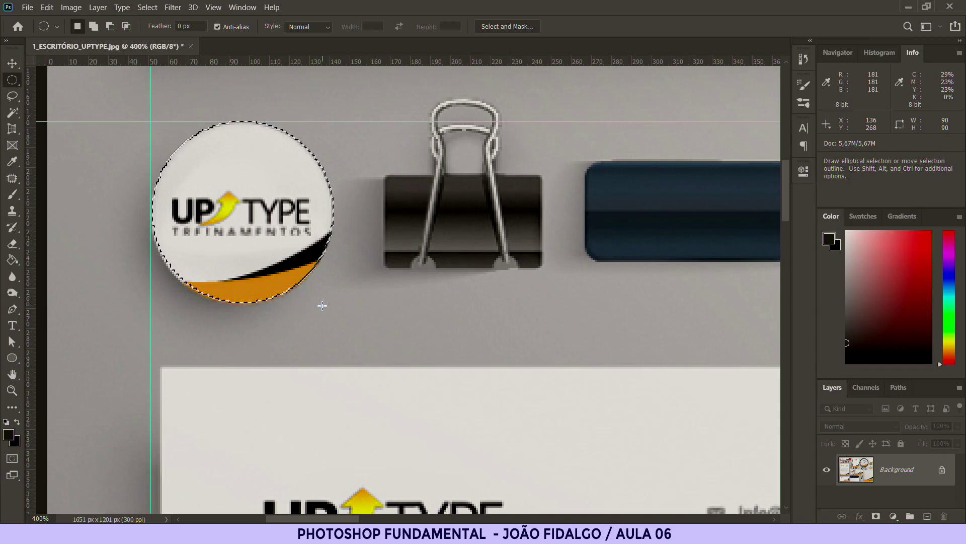
key("Left")
key("Down")
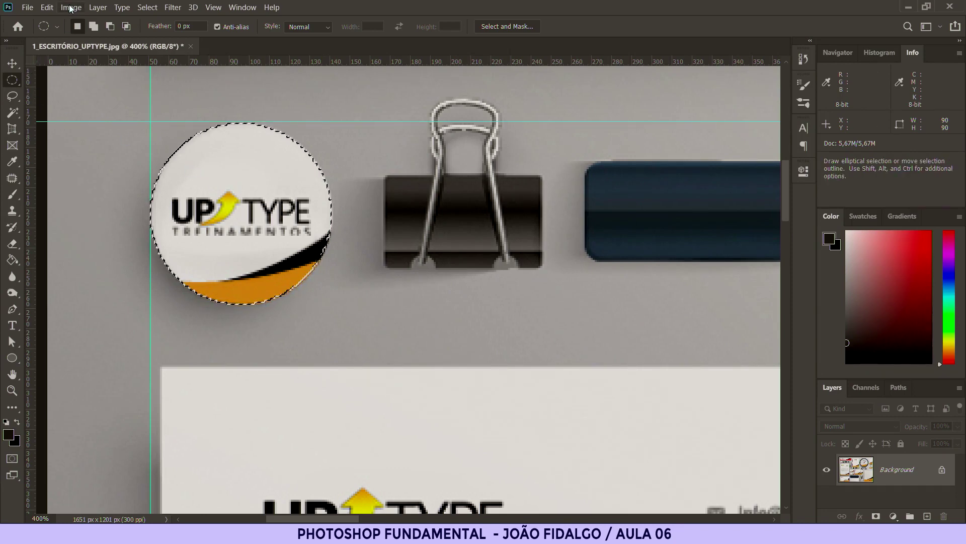
left_click(71, 7)
mouse_move(90, 37)
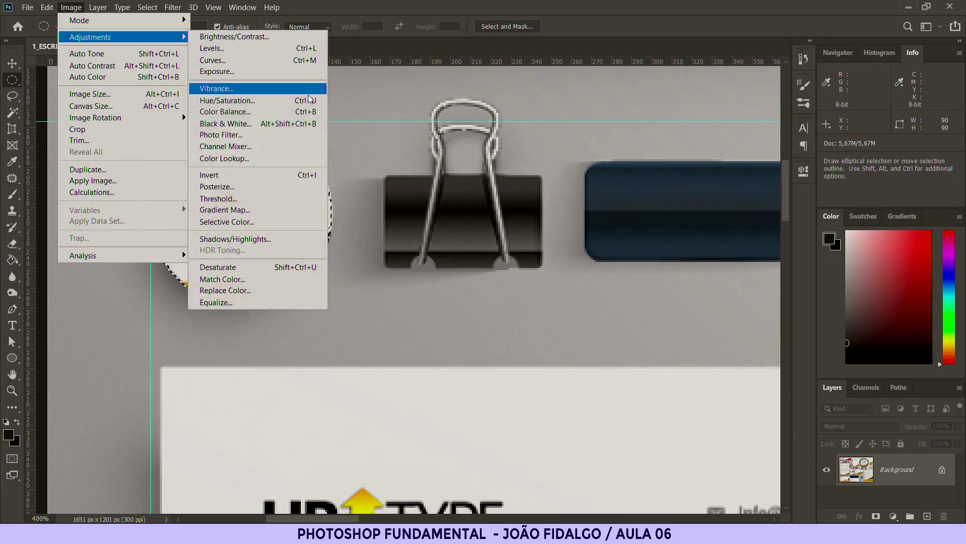
left_click(310, 101)
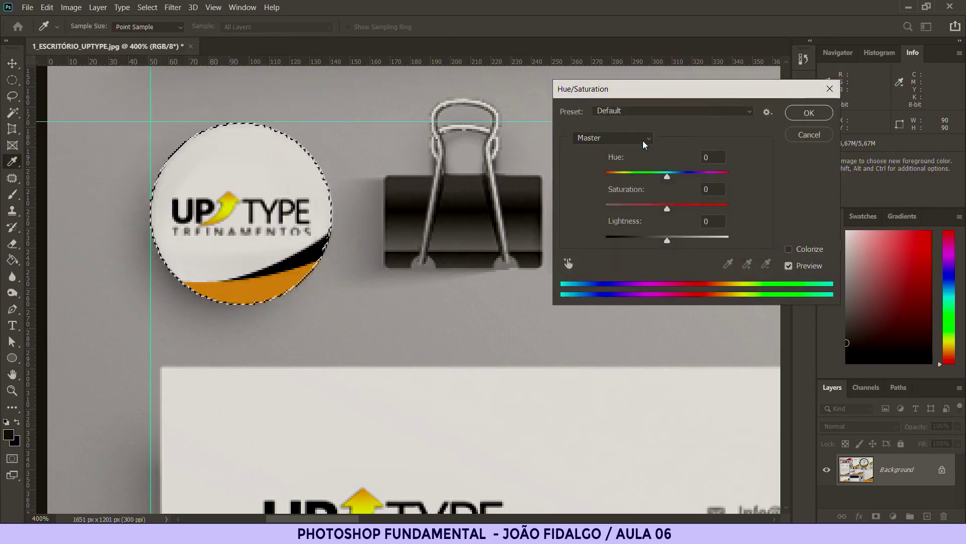
left_click(619, 138)
left_click(632, 172)
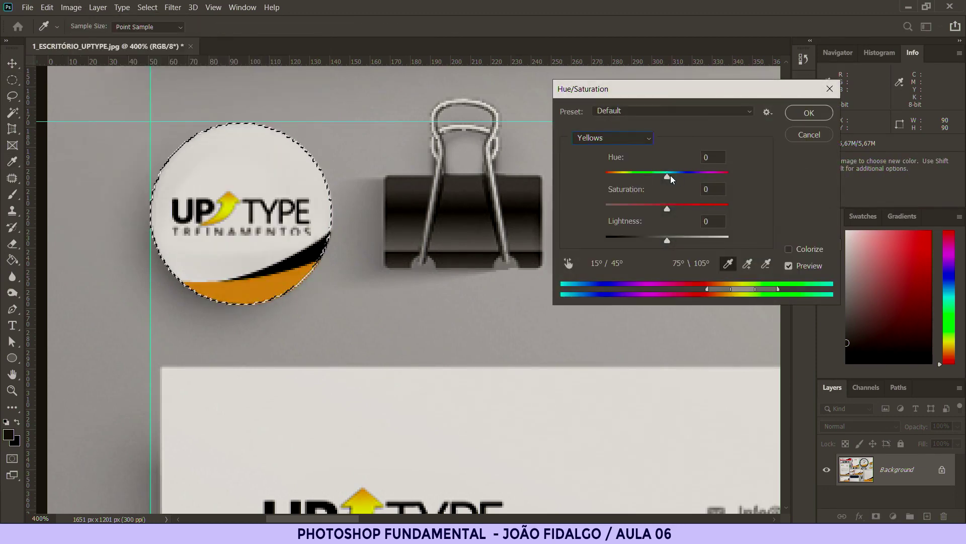
left_click_drag(667, 176, 689, 177)
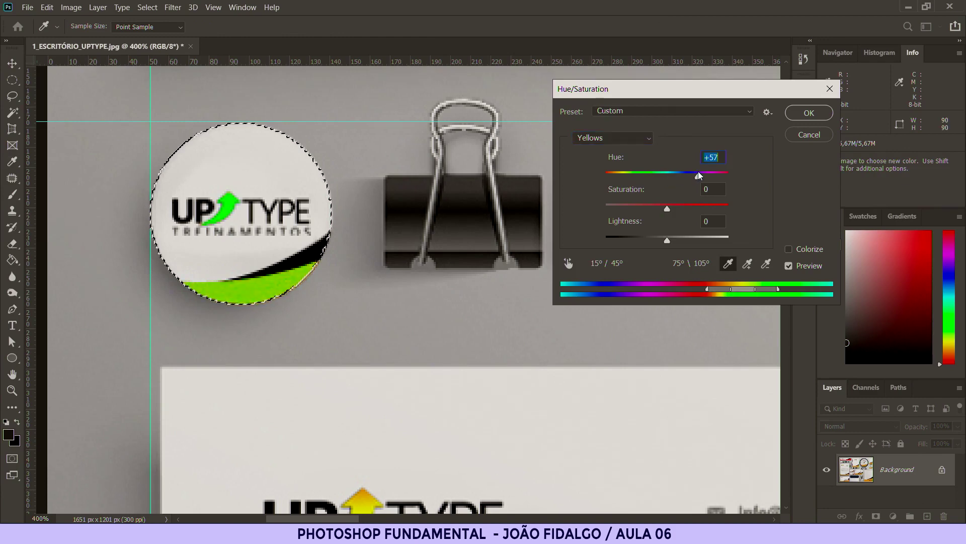
left_click_drag(699, 176, 700, 176)
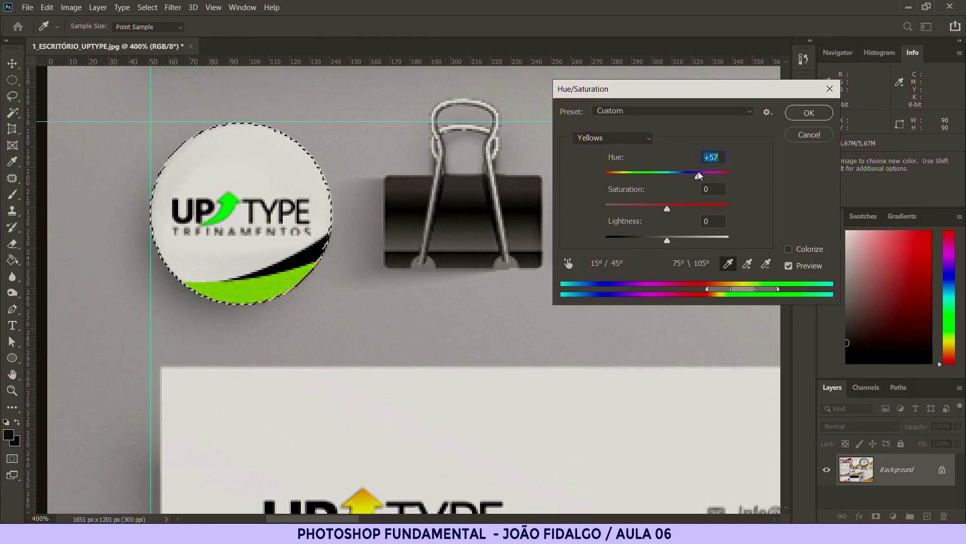
left_click(811, 134)
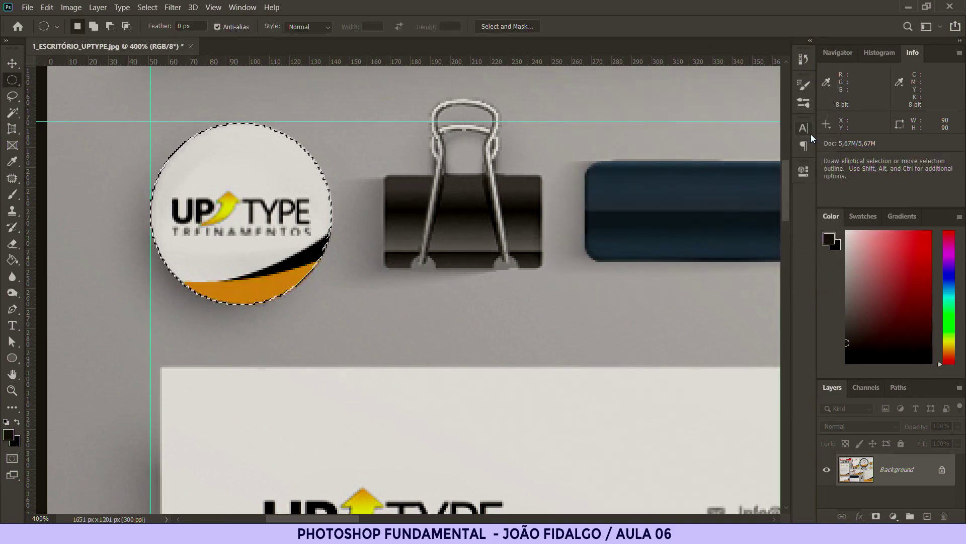
key("ctrl+0")
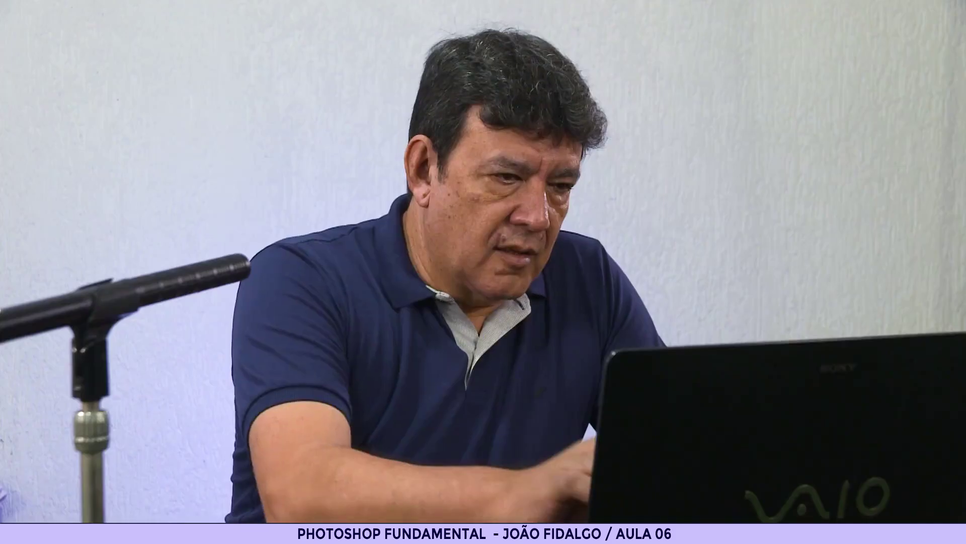